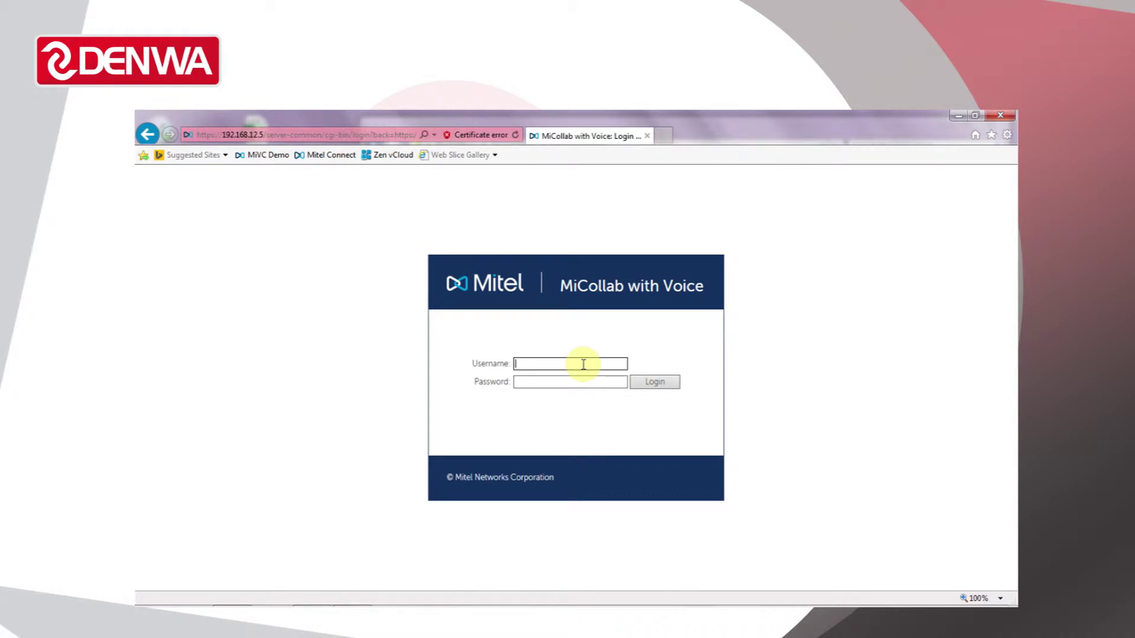
- Sign in to the administration console with the administrator username and password
type("admin")
key("Tab")
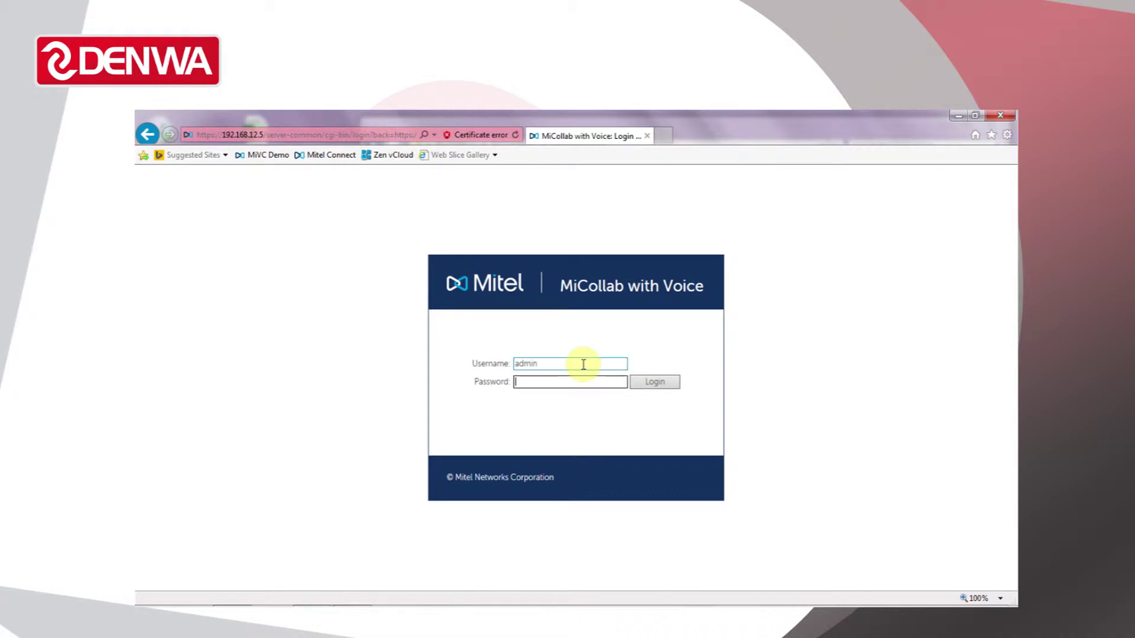
type("••••••••••")
key("Return")
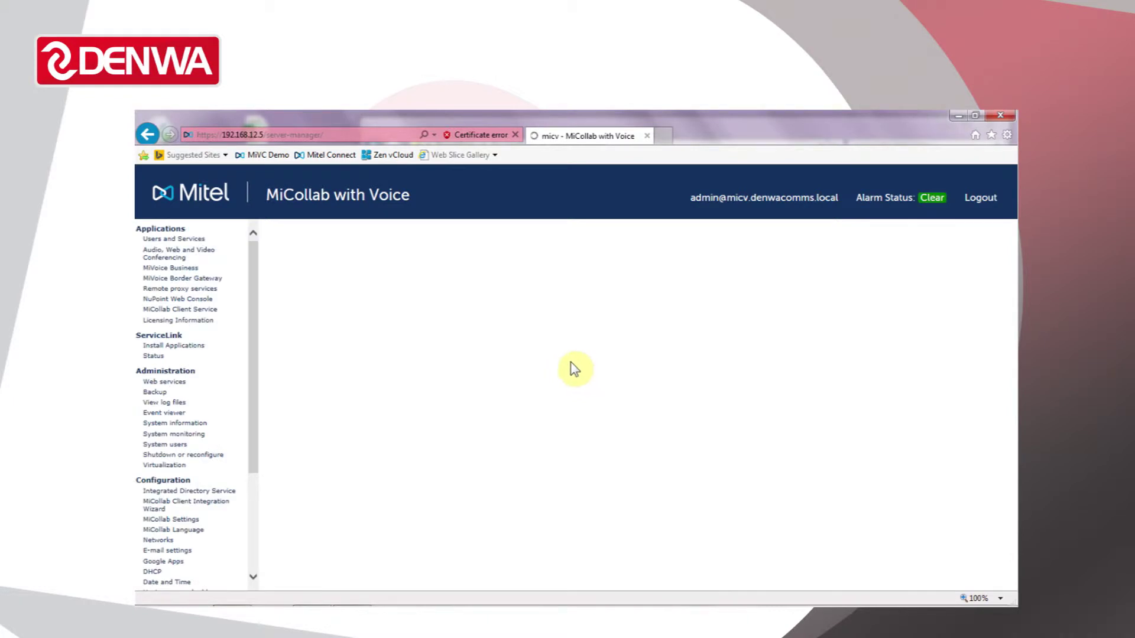
- Show all ten users under Users and Services, then start a blank new-user form
left_click(186, 241)
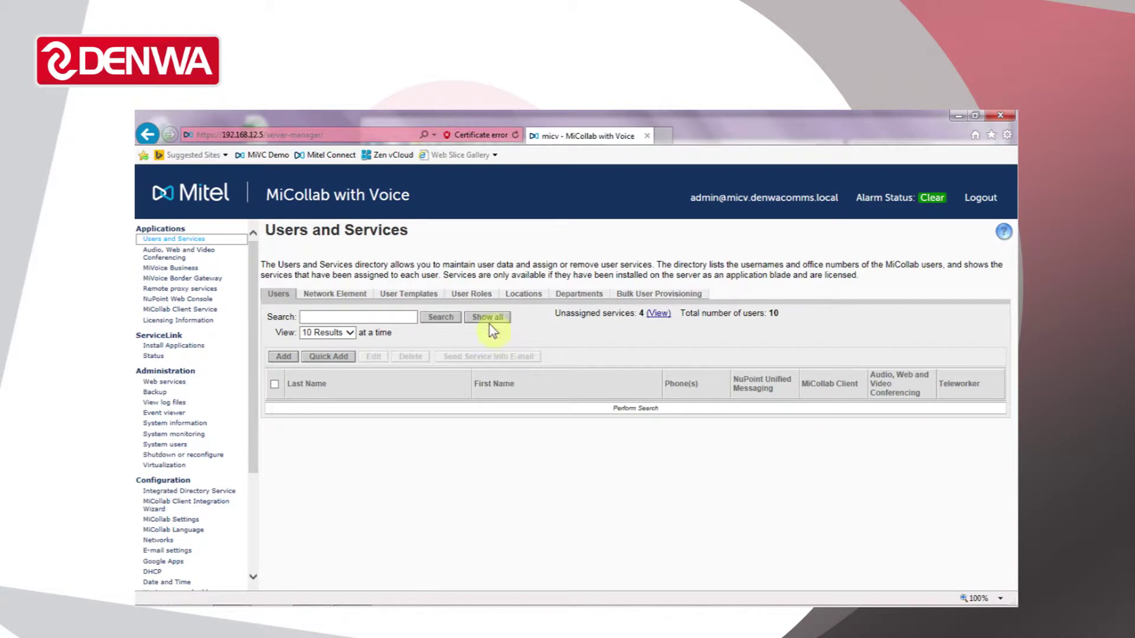
left_click(488, 317)
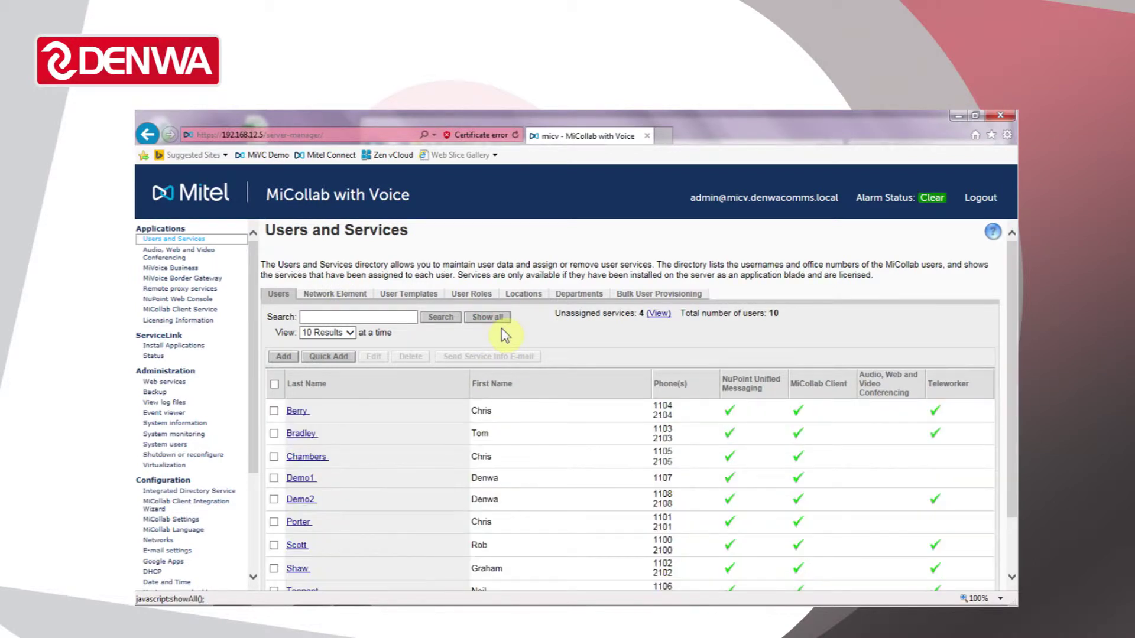
scroll(511, 336, "down", 2)
scroll(461, 352, "up", 1)
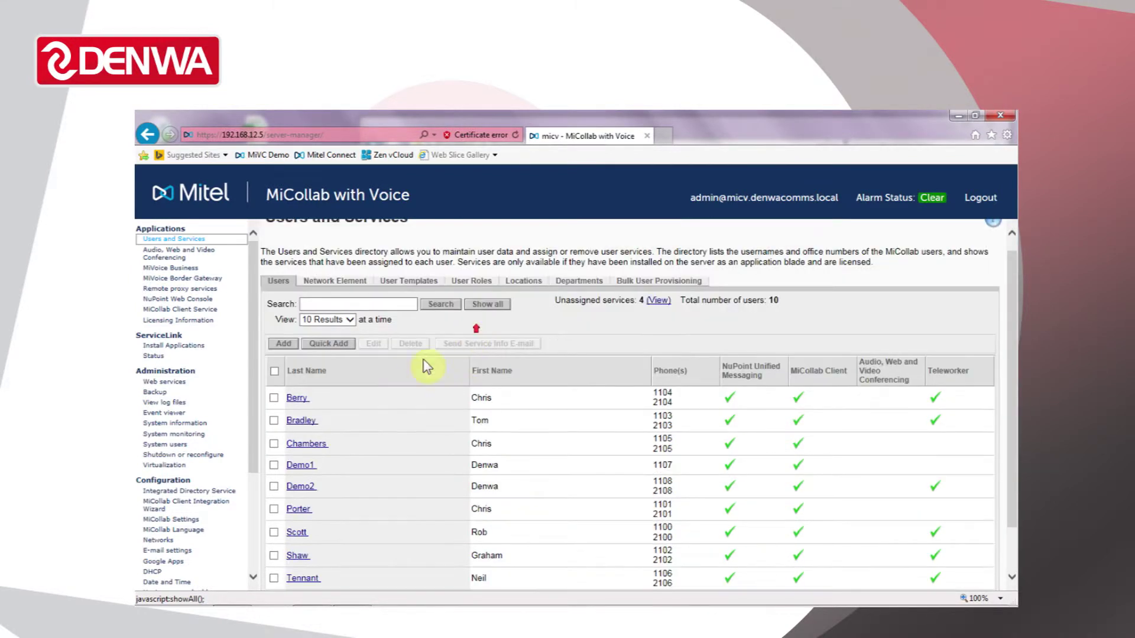
left_click(279, 344)
- Enter the new user's first and last name
left_click(481, 307)
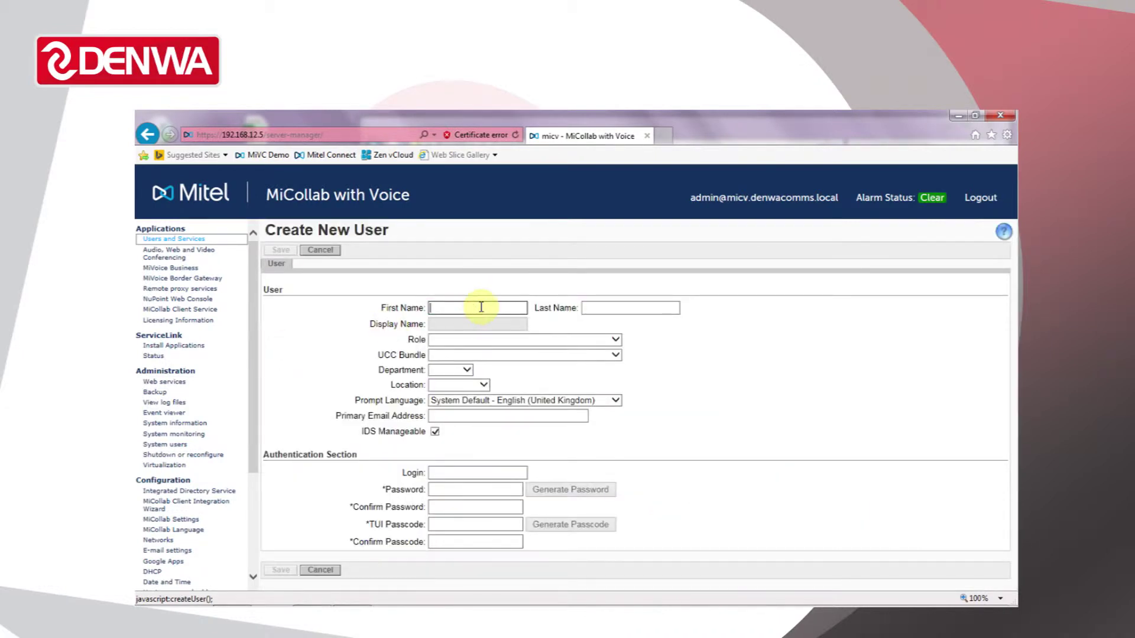
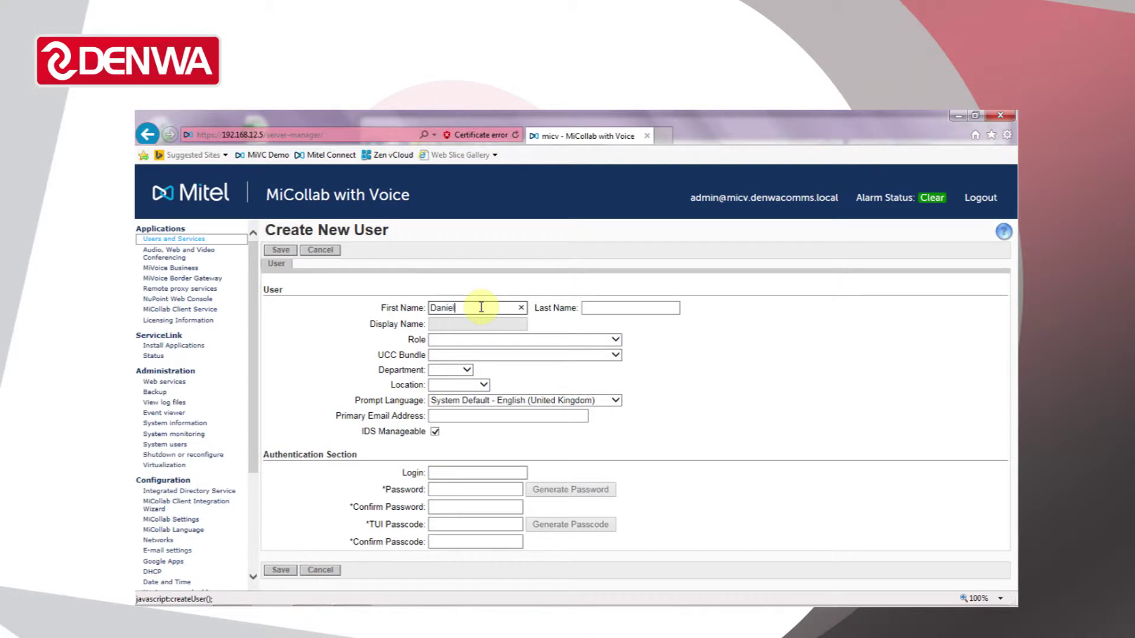
key("Tab")
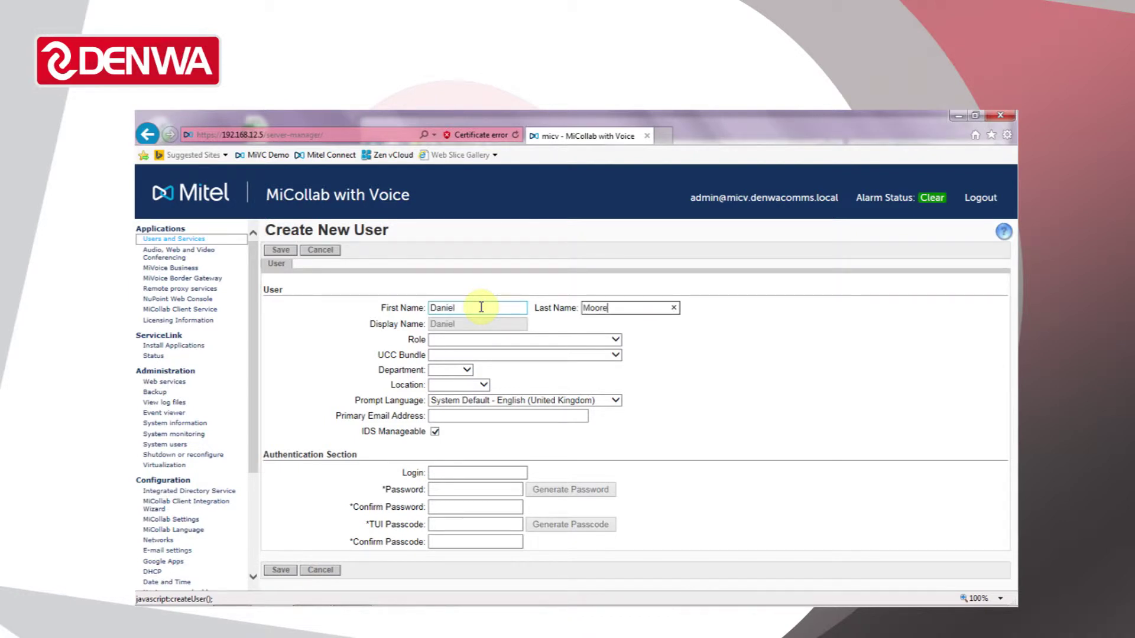
key("Tab")
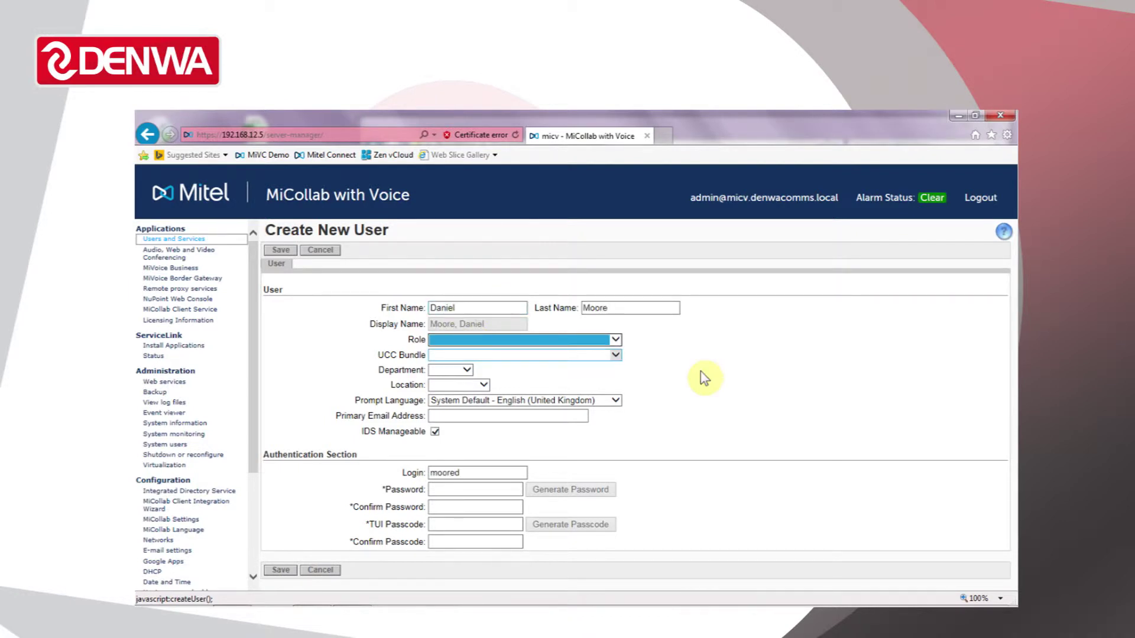
- Assign role UCC (V3.0) Premium and bundle UCC Premium User for Business (V3.0)
left_click(615, 339)
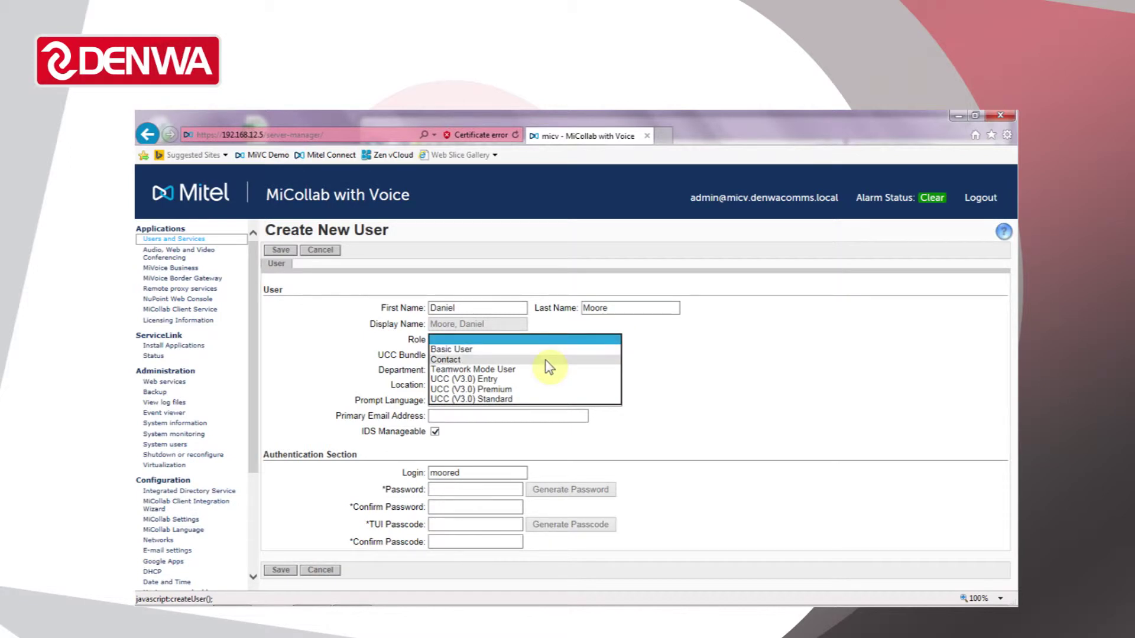
left_click(525, 391)
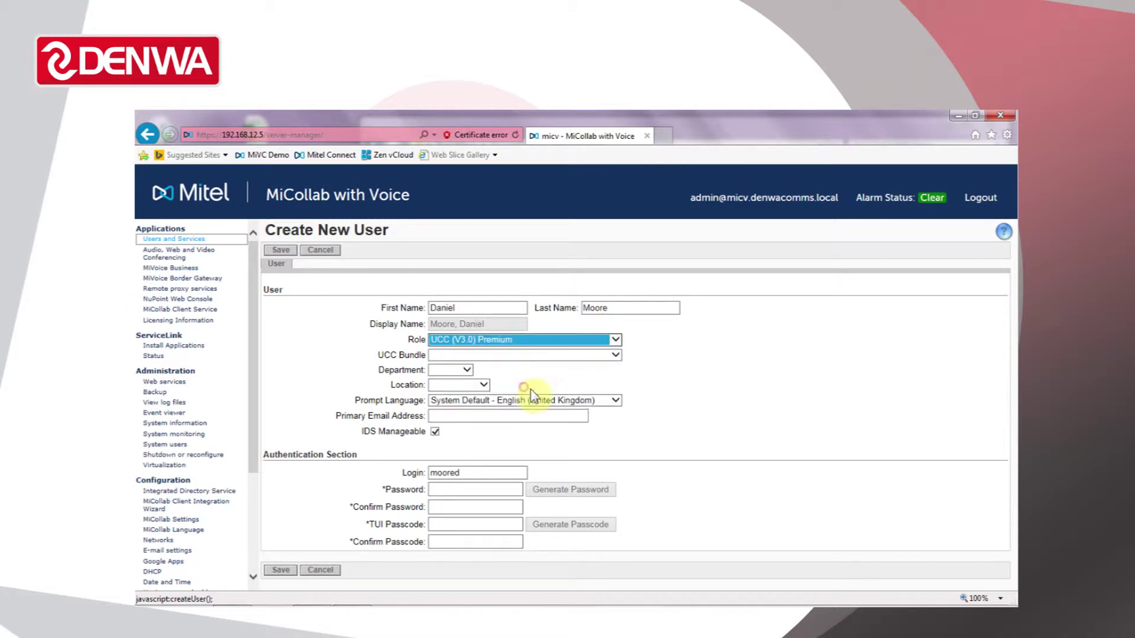
left_click(615, 356)
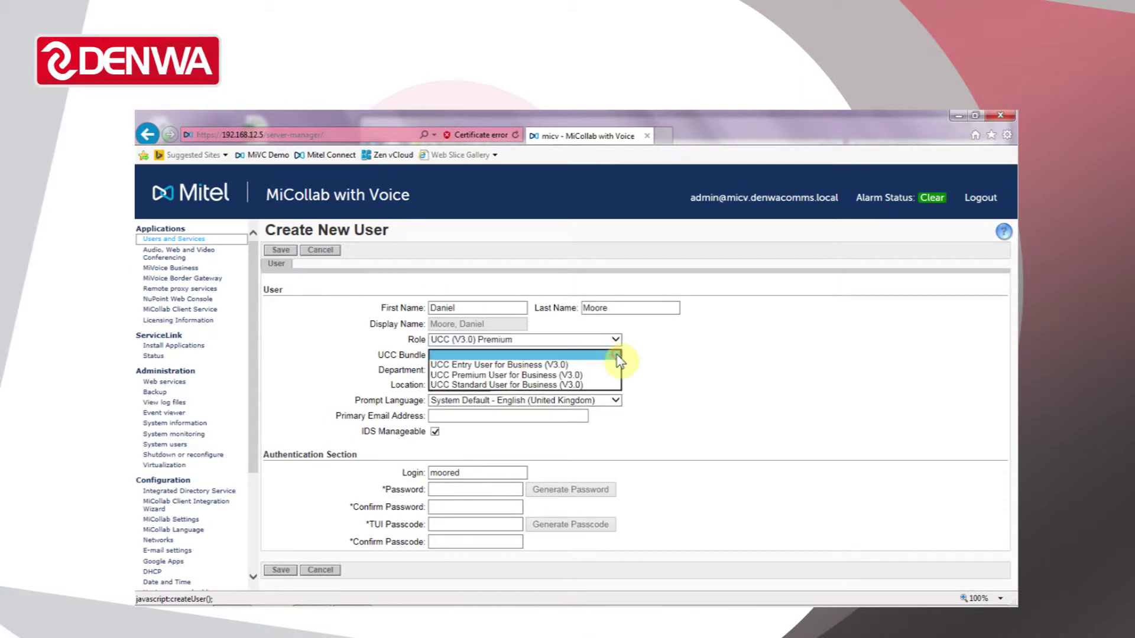
left_click(524, 376)
left_click(468, 371)
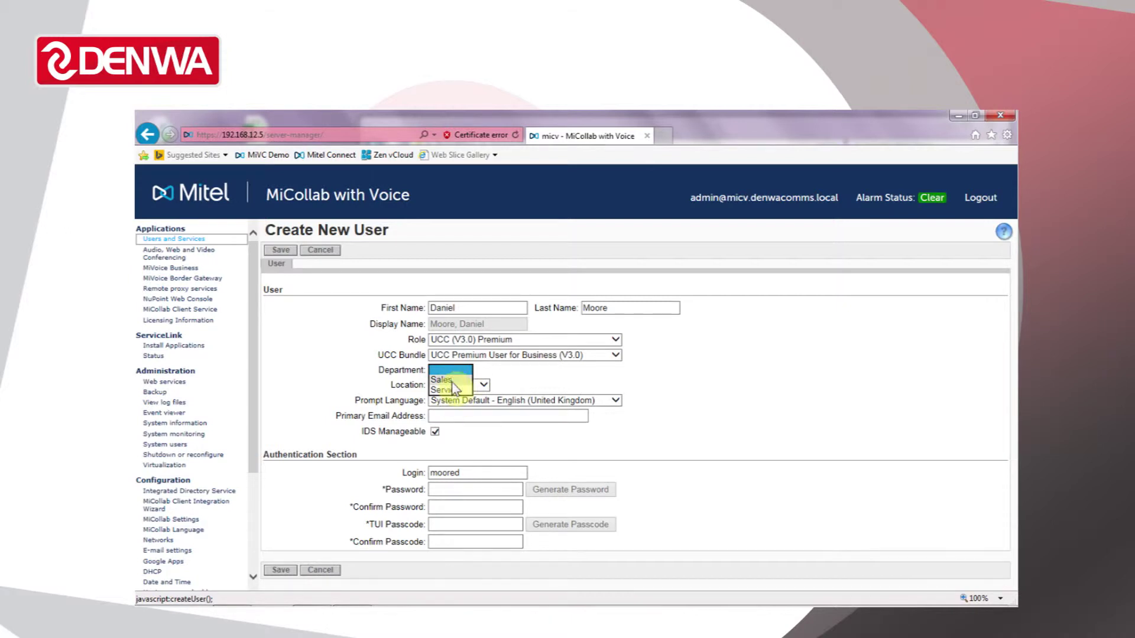
- Set department to Service and location to Head Office, and enter the user's primary e-mail address
left_click(452, 390)
left_click(485, 386)
left_click(465, 397)
left_click(463, 412)
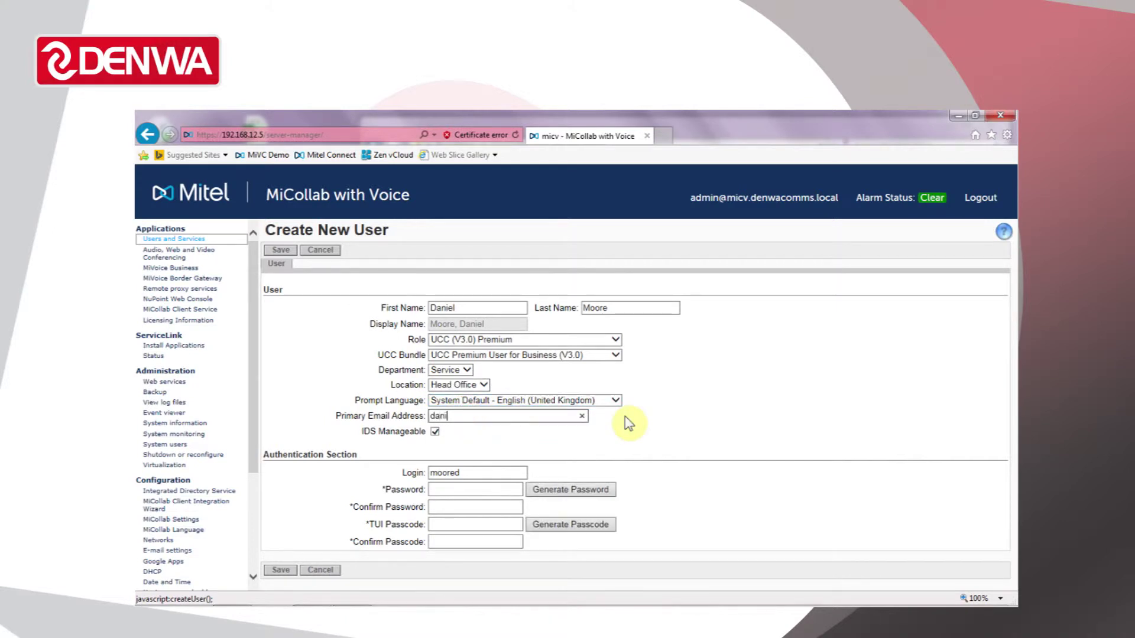
key("Tab")
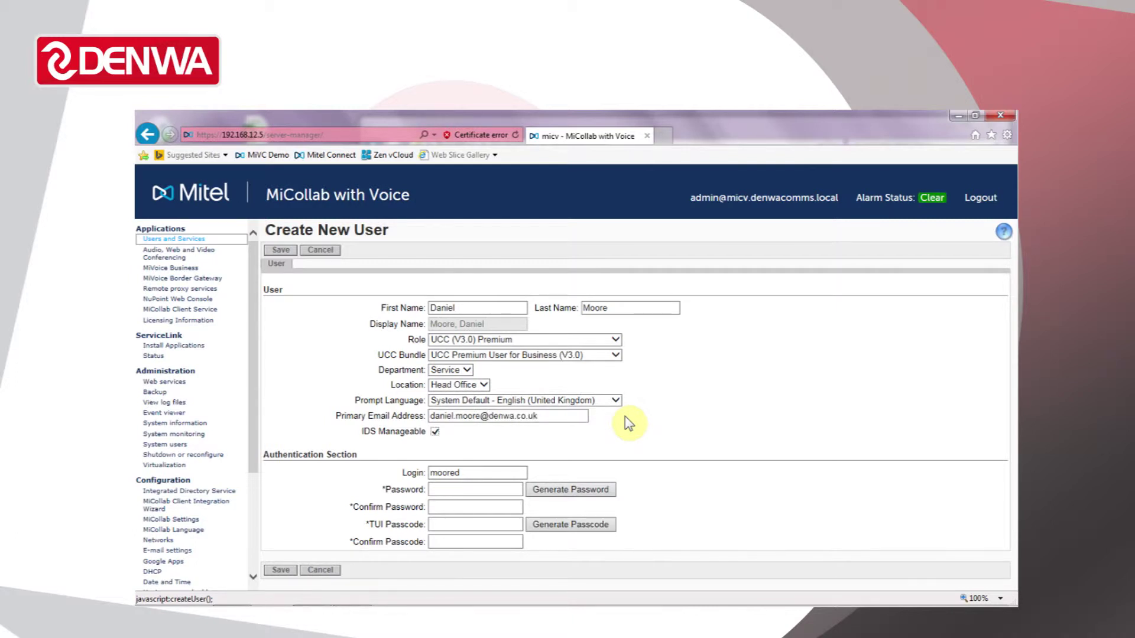
- Replace the suggested login with the user's own login name
left_click(472, 473)
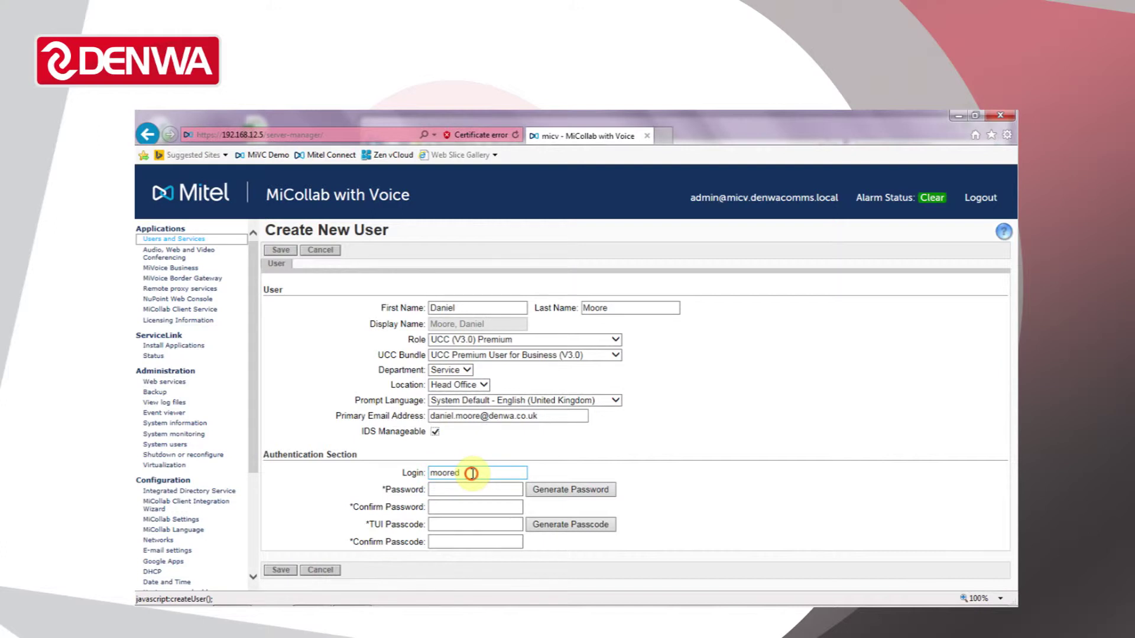
double_click(471, 473)
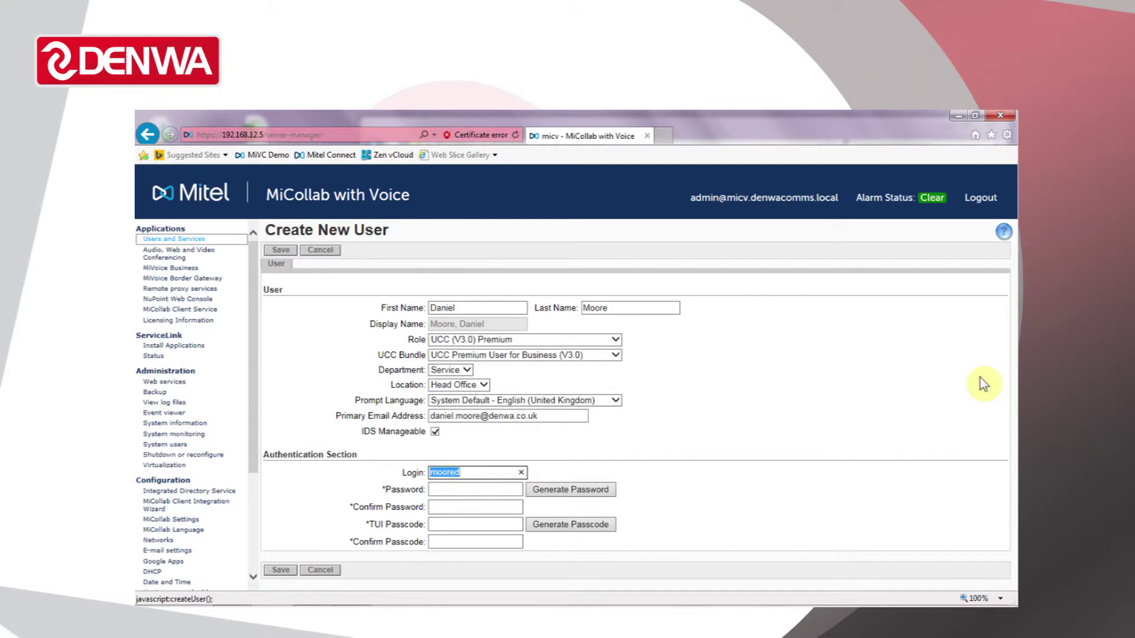
key("Tab")
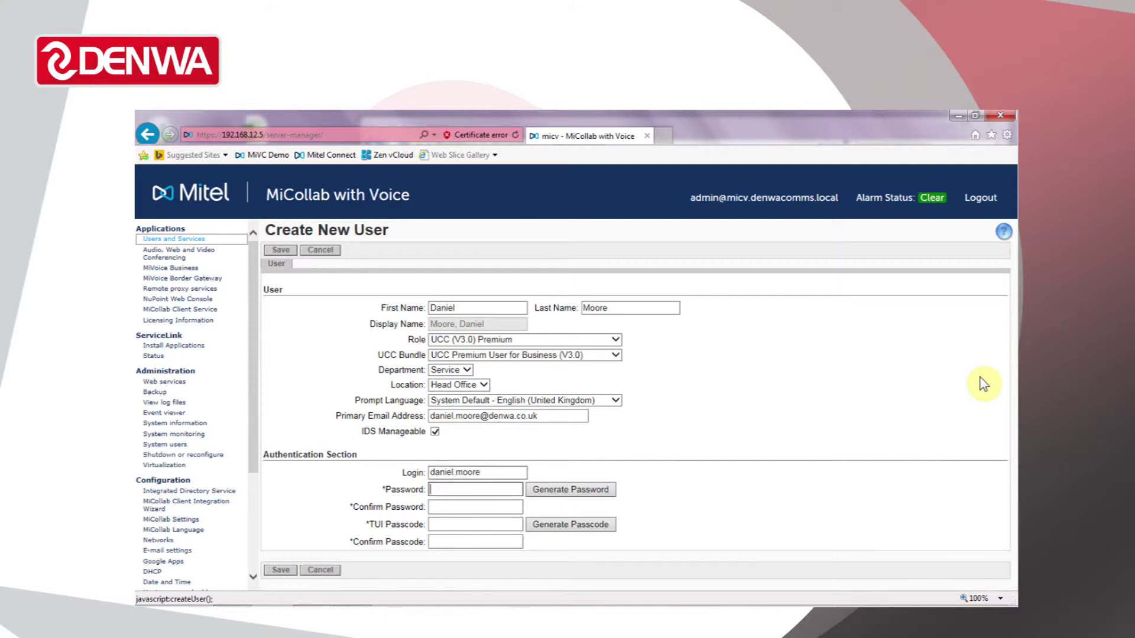
- Enter and confirm the account password
type("••")
key("BackSpace")
key("BackSpace")
type("•••••••••••••")
key("Tab")
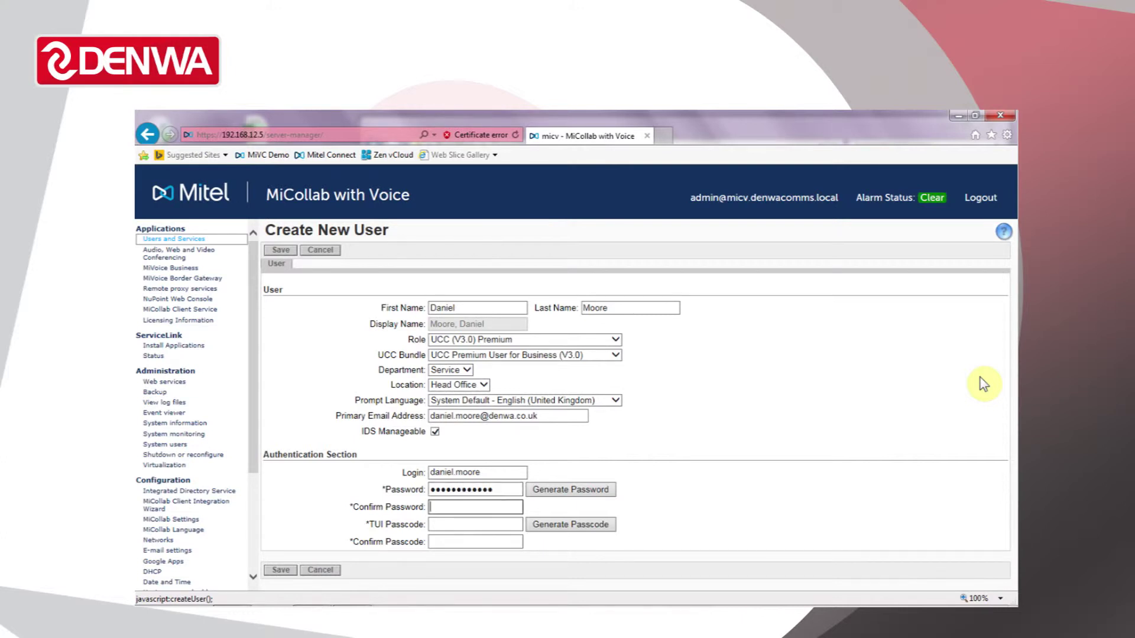
type("•••••••••••••")
key("Tab")
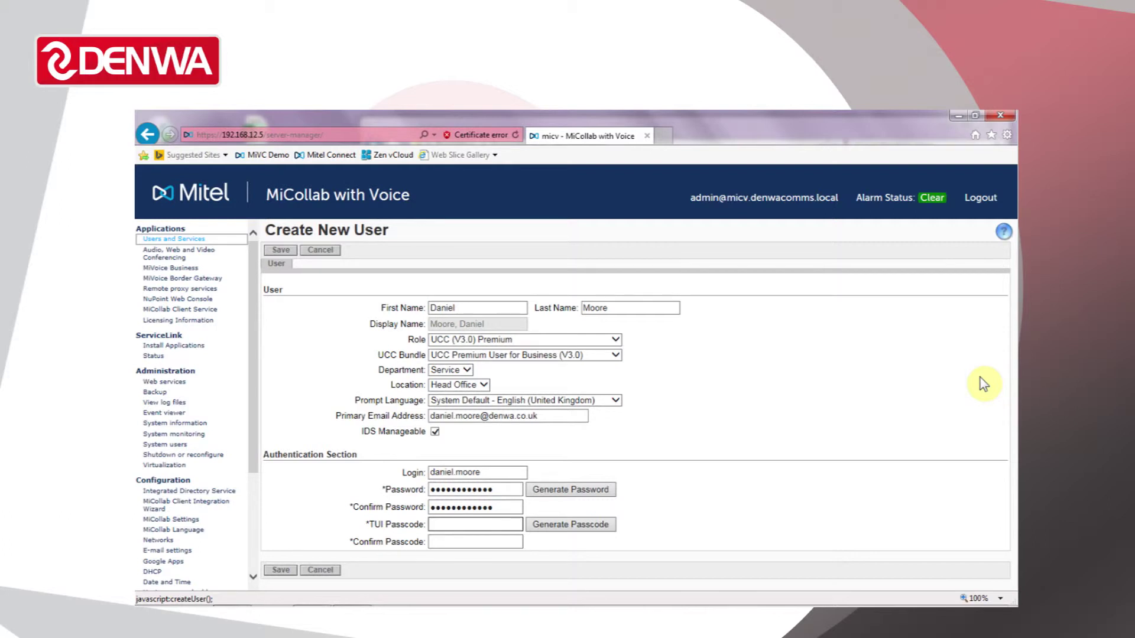
- Enter and confirm the four-digit TUI voicemail passcode
type("1234")
key("Tab")
type("1234")
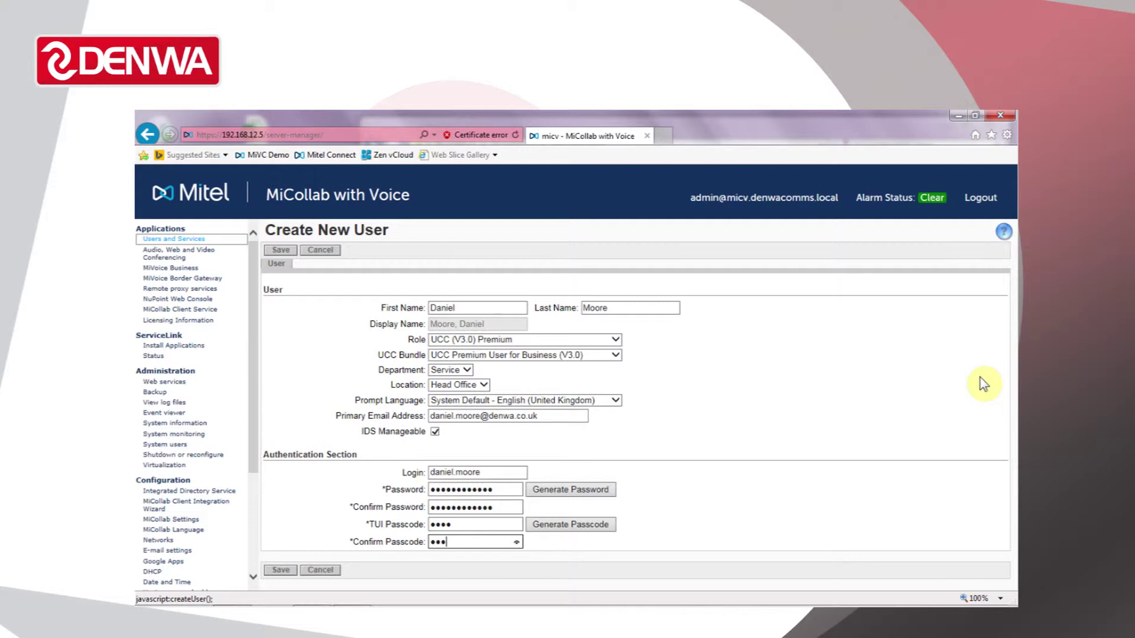
key("Tab")
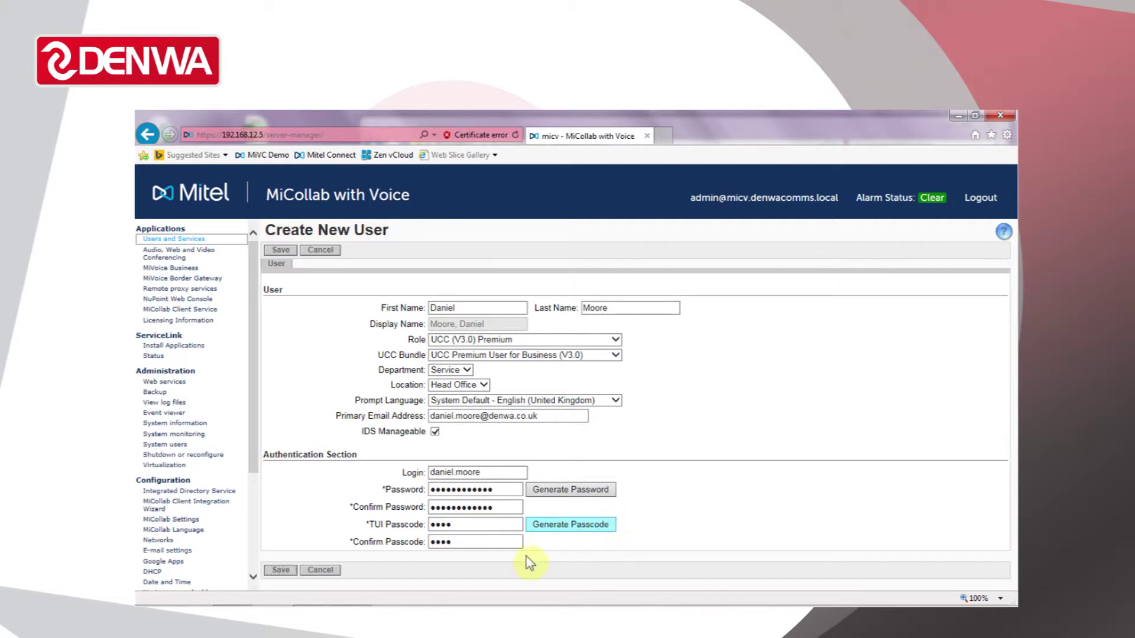
- Save the new user account
left_click(282, 569)
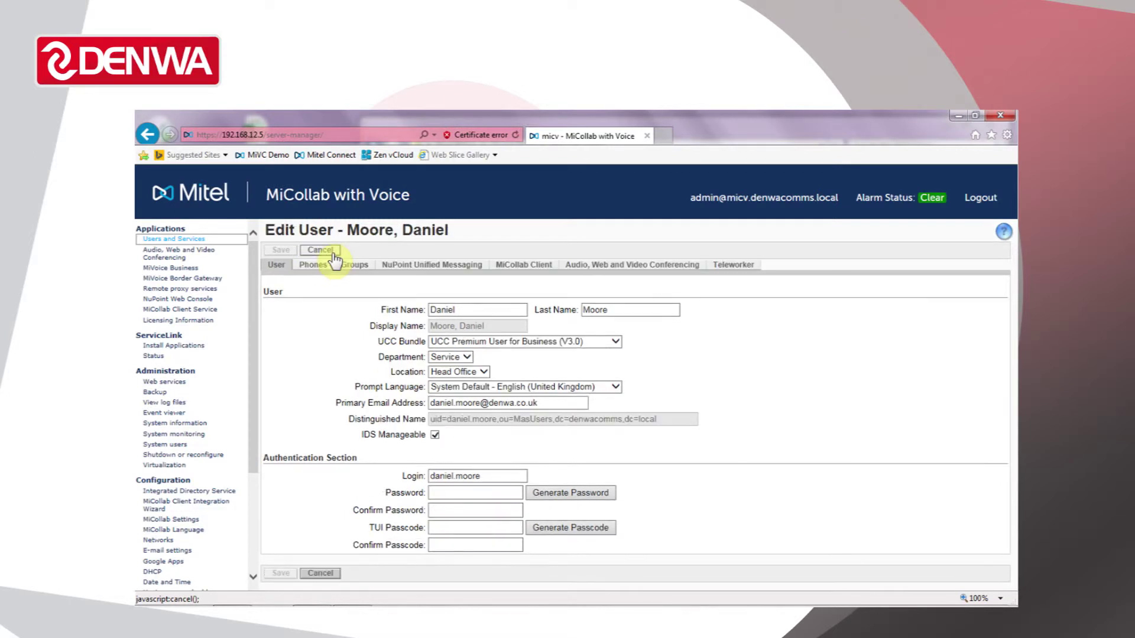
- Return to the full user list, reopen the new user and go to their Phones section
left_click(320, 250)
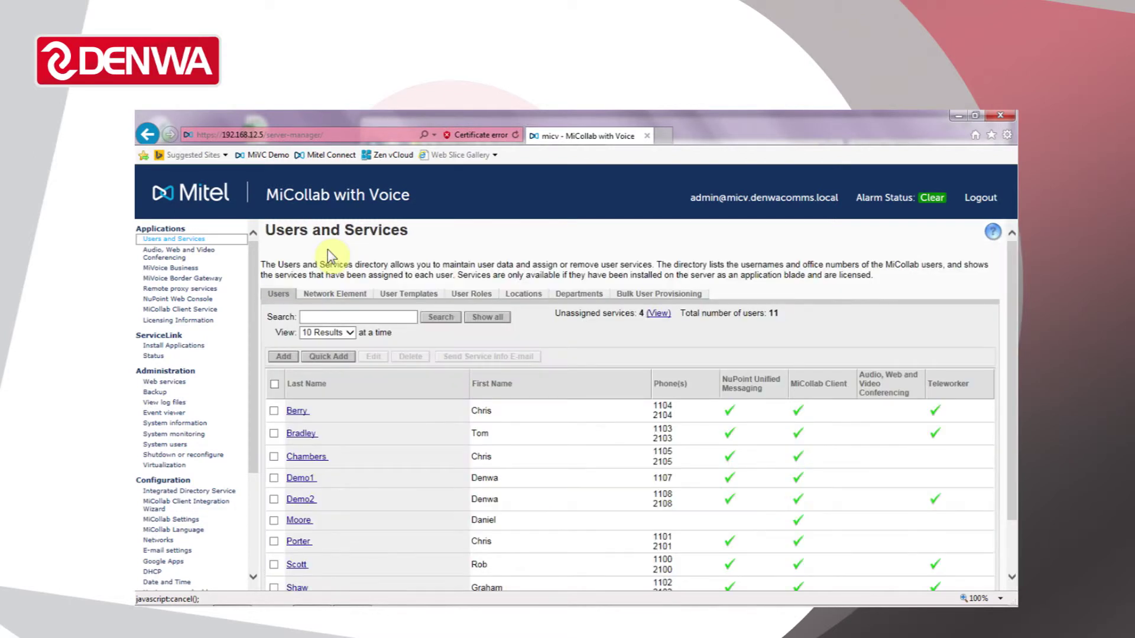
left_click(492, 318)
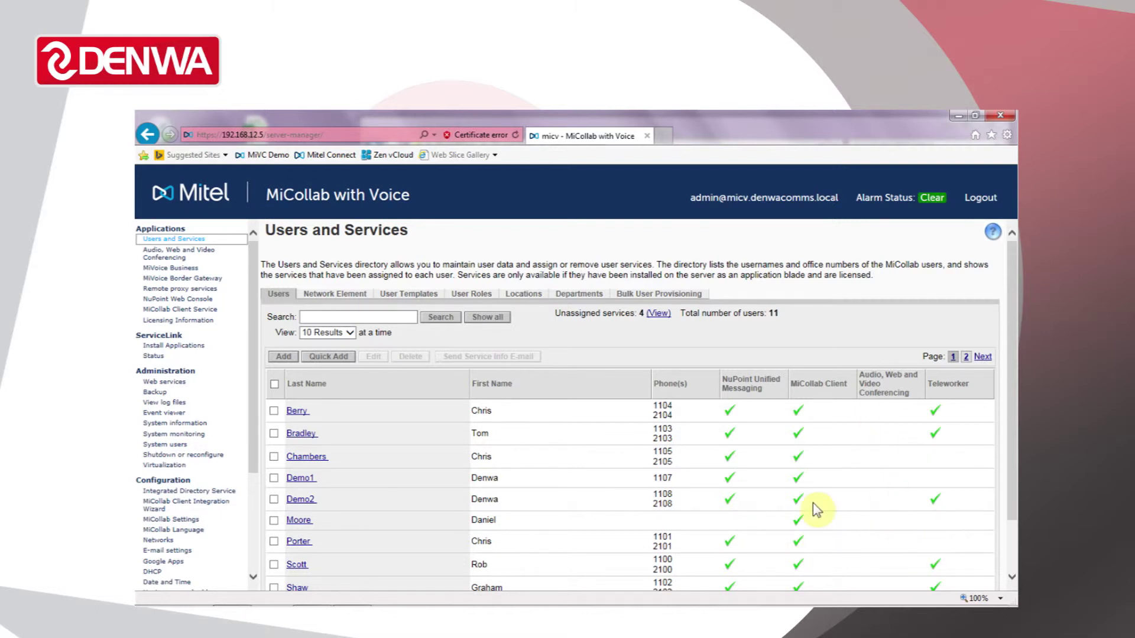
left_click(296, 520)
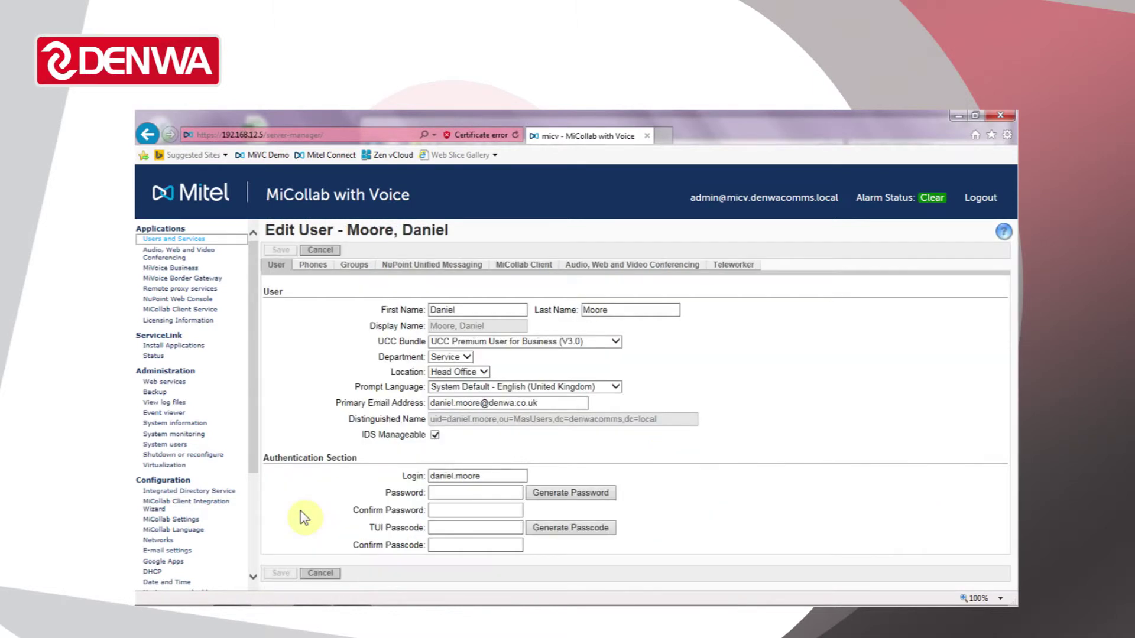
left_click(313, 266)
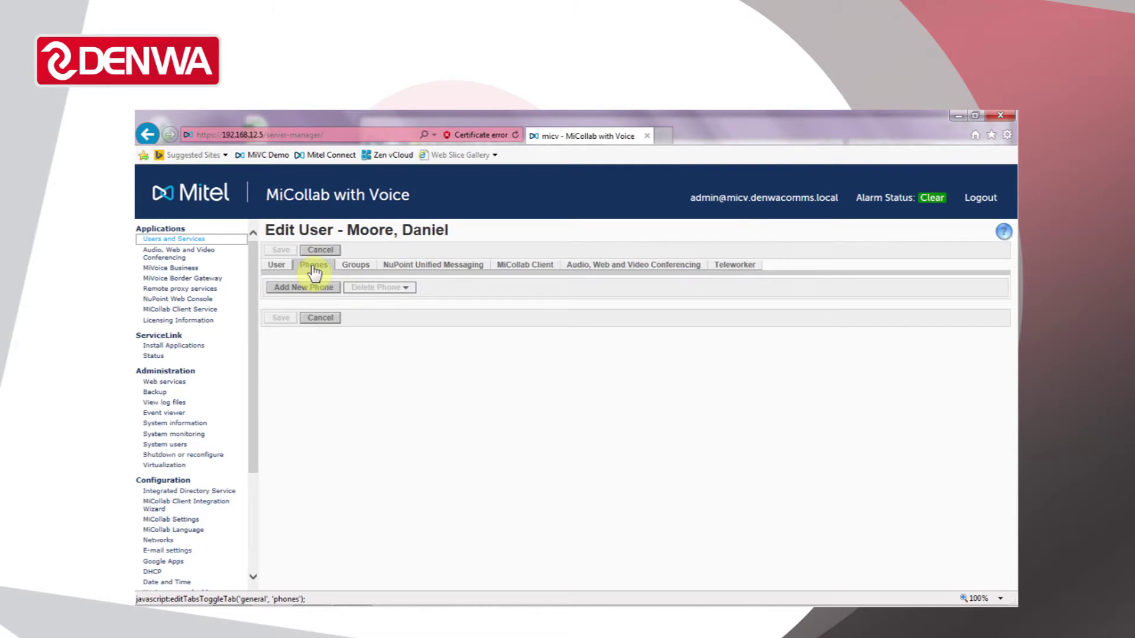
- Add a new Office Phone described as Deskphone
left_click(313, 291)
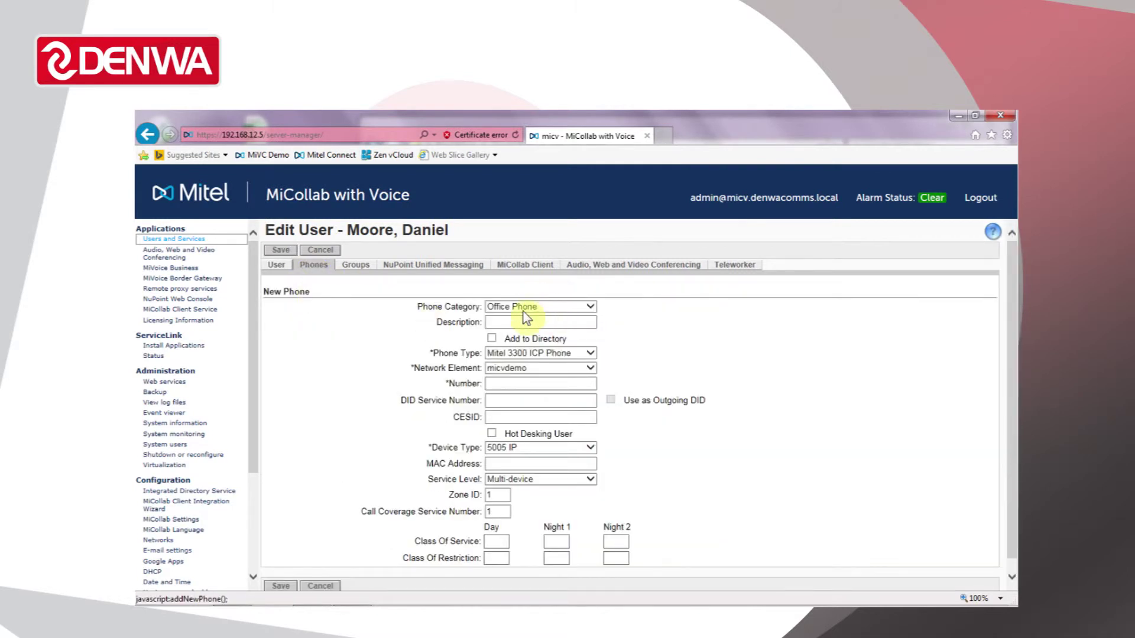
left_click(548, 307)
left_click(548, 306)
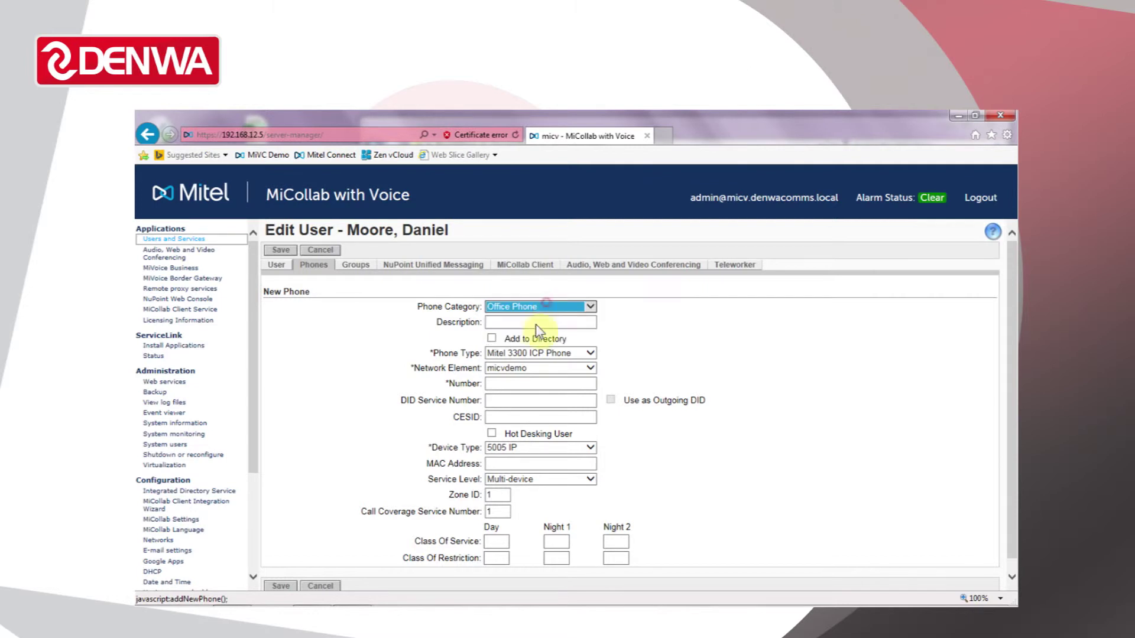
type("De")
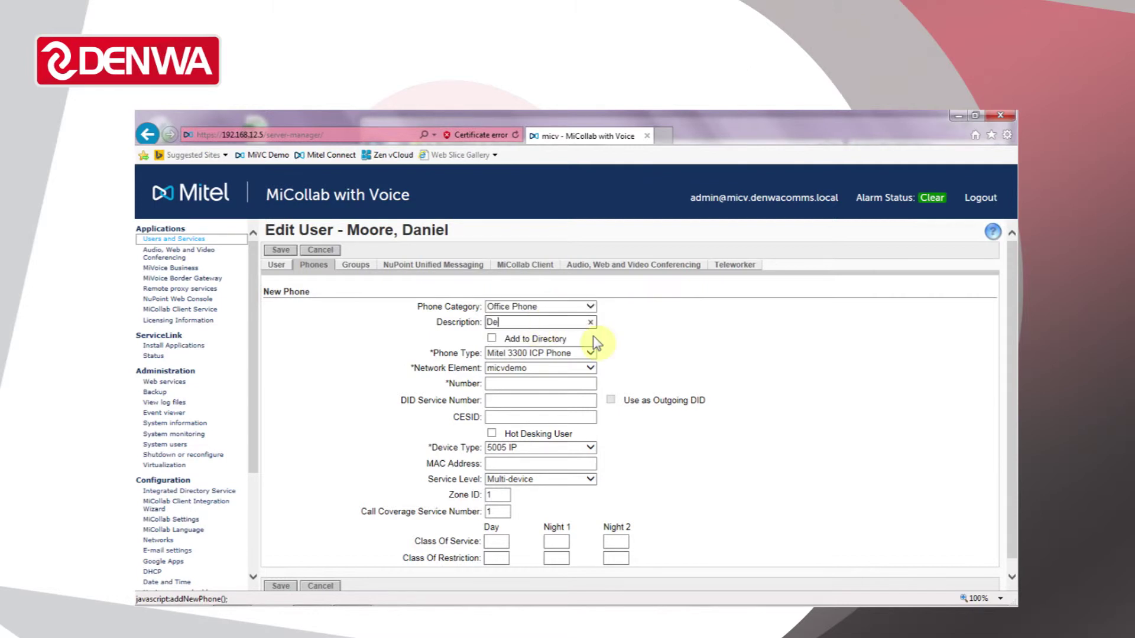
type("skphone")
key("Tab")
key("Tab")
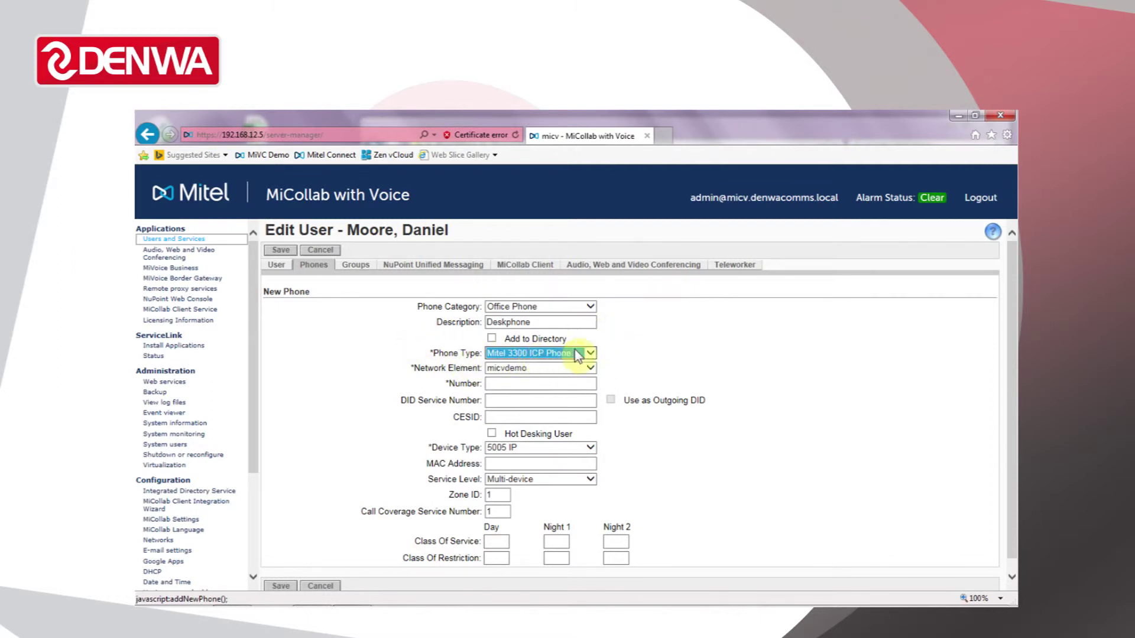
- Keep Mitel 3300 ICP Phone on micvdemo, give it number 1199 and device type 5320 IP
left_click(590, 353)
left_click(590, 353)
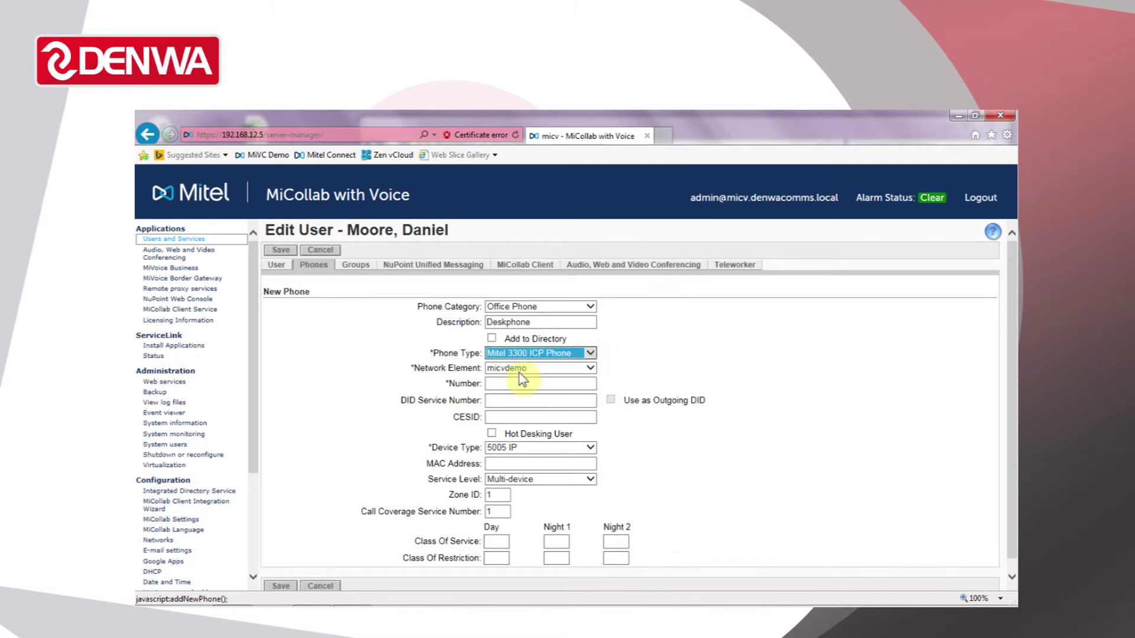
left_click(591, 369)
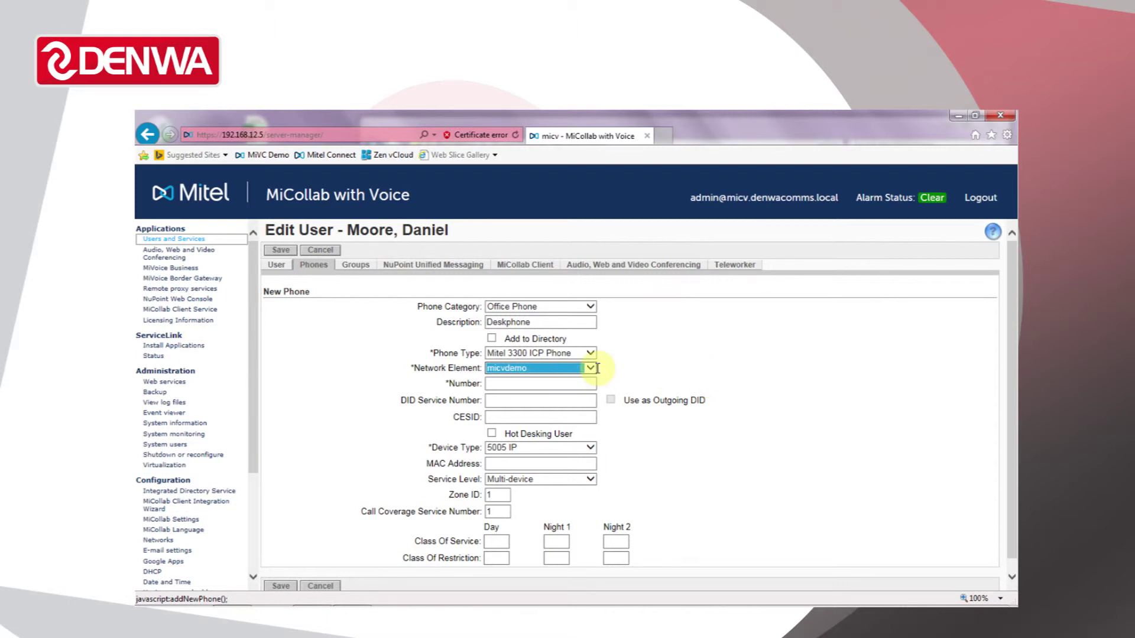
left_click(509, 384)
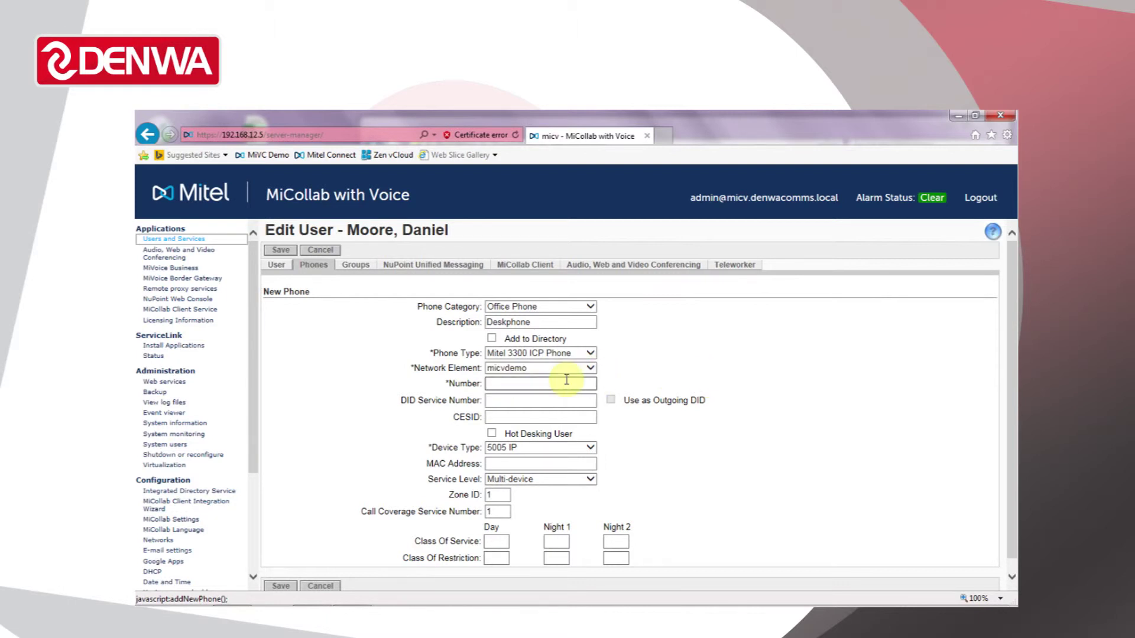
type("1199")
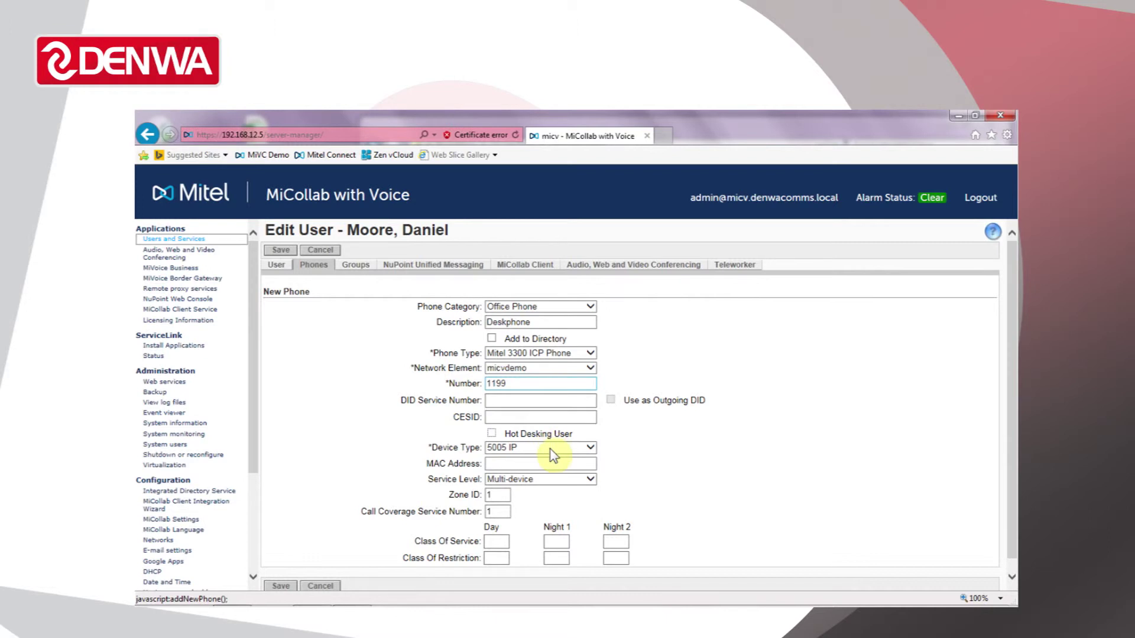
left_click(589, 448)
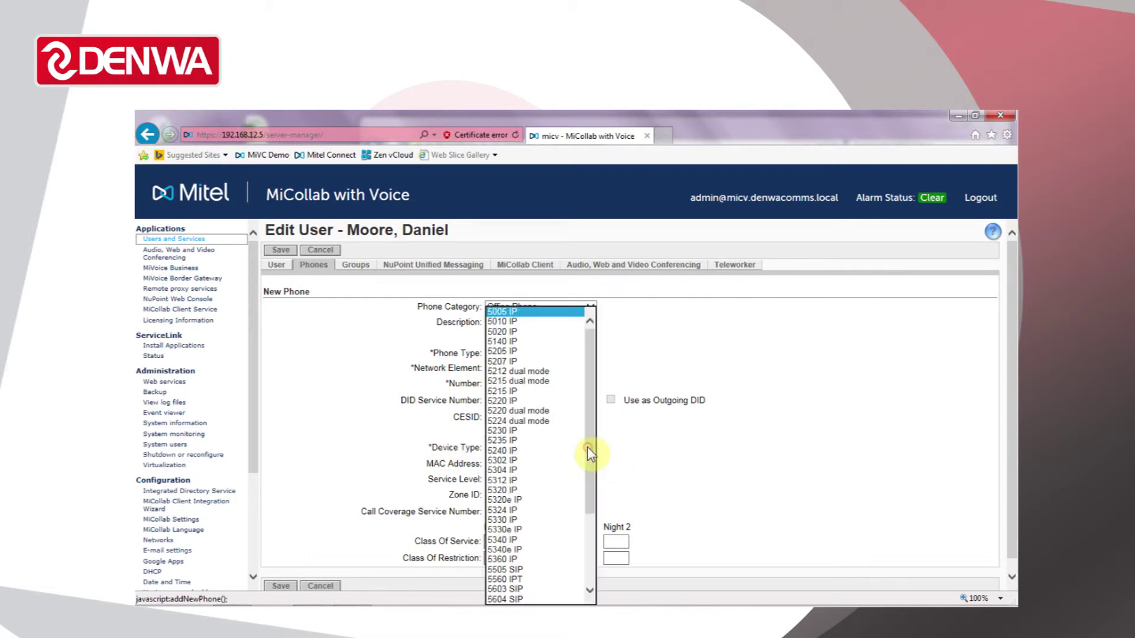
left_click(511, 490)
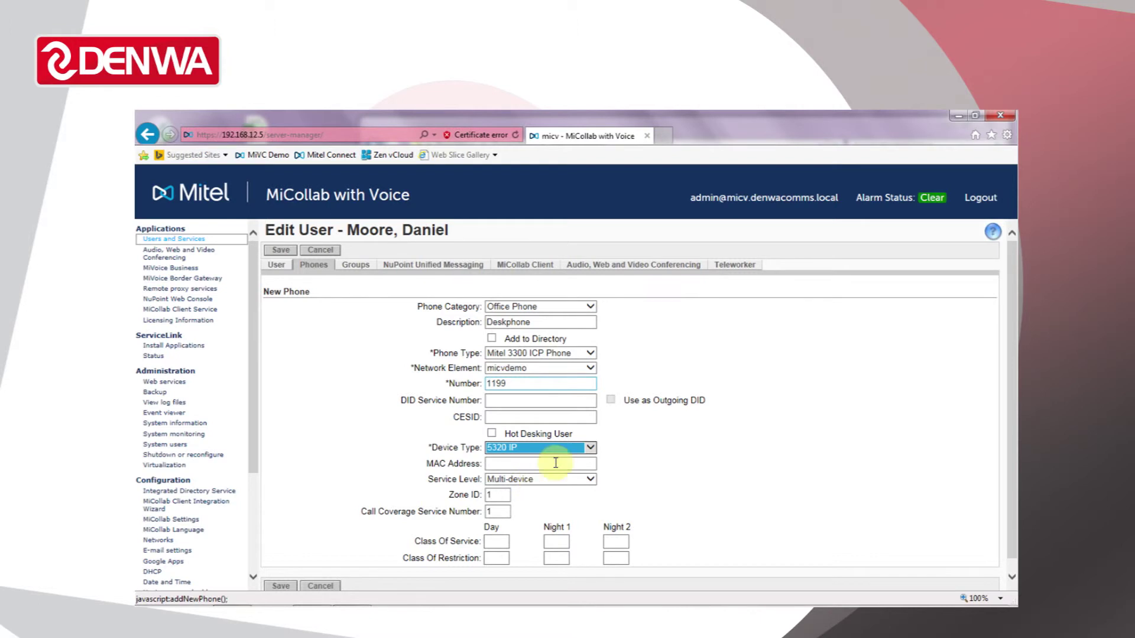
left_click(653, 481)
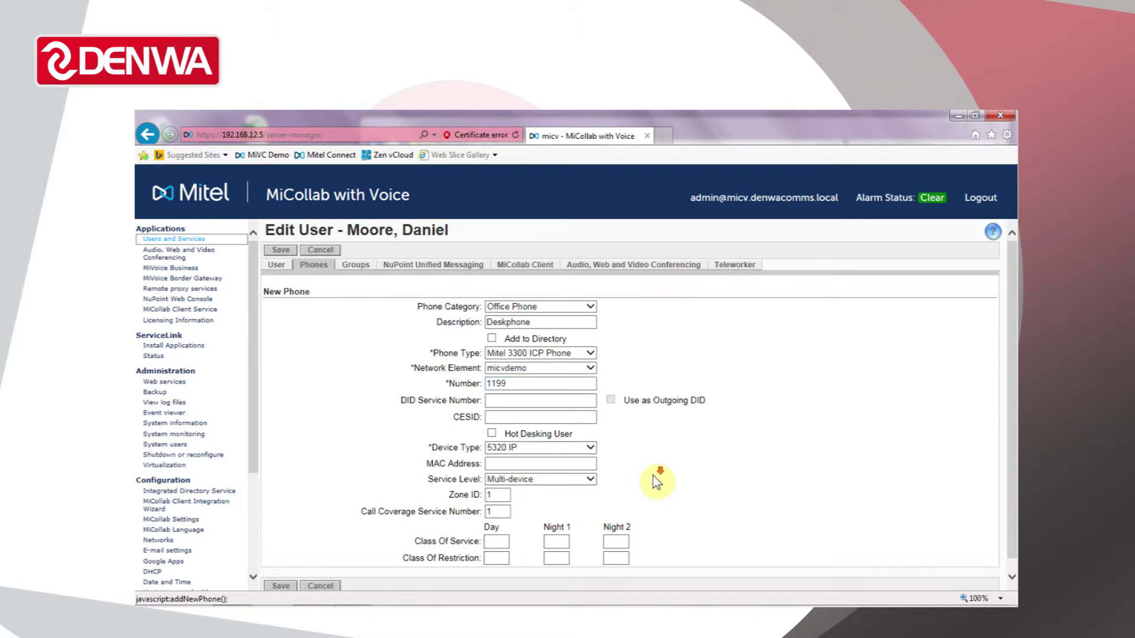
- Set class of service 5 for day, night 1 and night 2
scroll(653, 477, "down", 1)
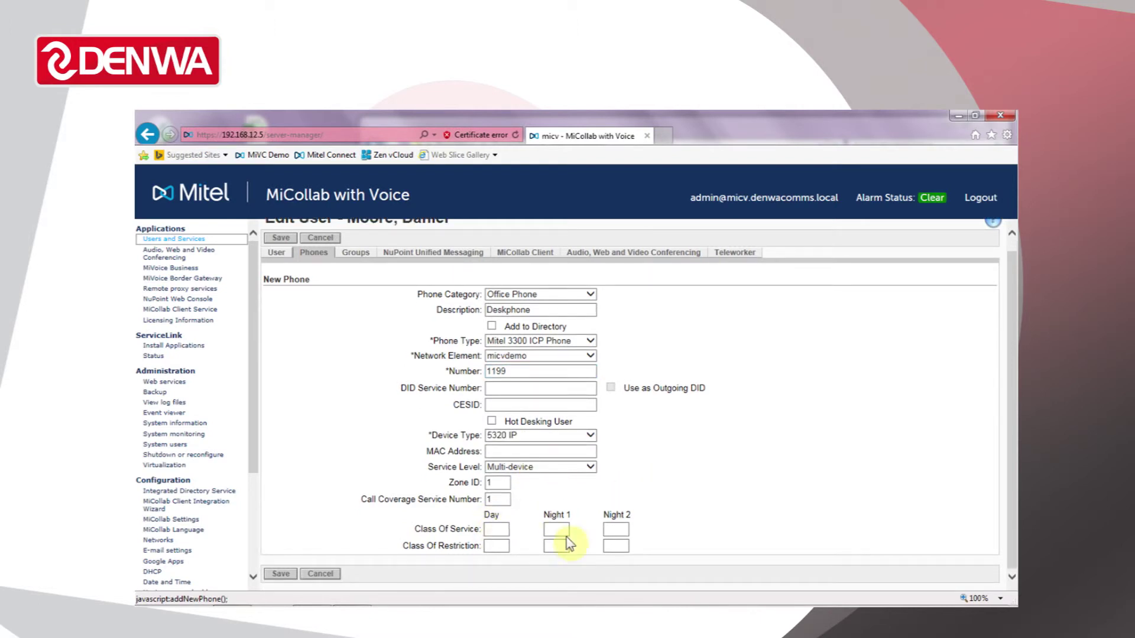
left_click(500, 528)
type("5")
key("Tab")
type("5")
key("Tab")
type("5")
- Set class of restriction 4 for day and both nights, then save the phone
key("Tab")
type("4")
key("Tab")
type("4")
key("Tab")
type("4")
key("Tab")
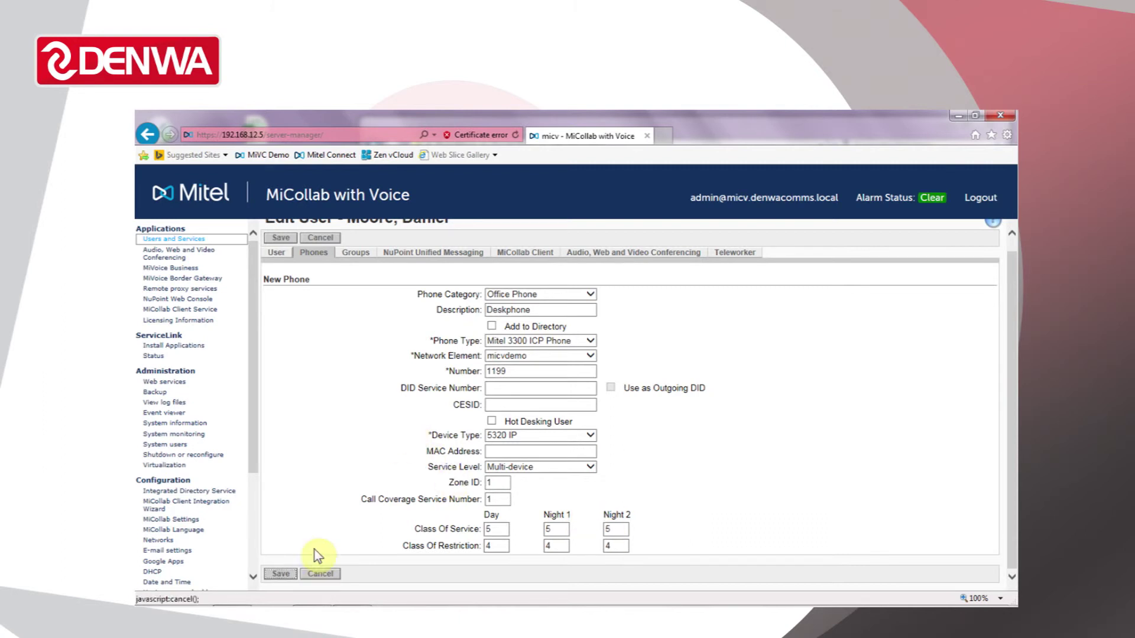
left_click(283, 574)
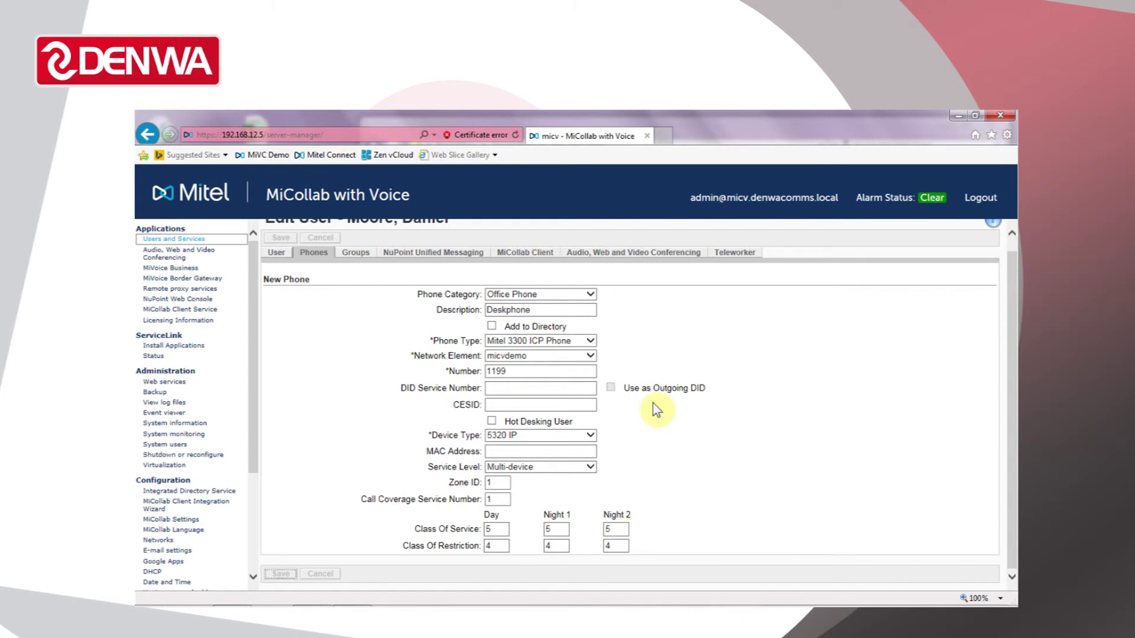
key("Return")
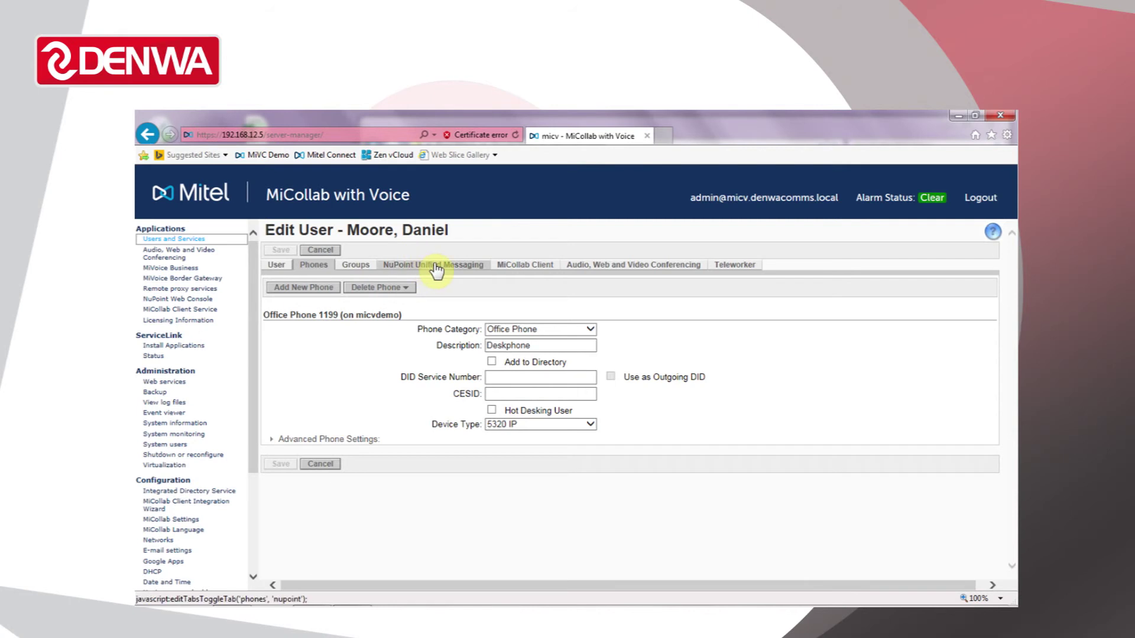
- Add NuPoint voicemail mailbox 1199 for Office Phone 1199 with Standard Unified Messaging enabled
left_click(435, 266)
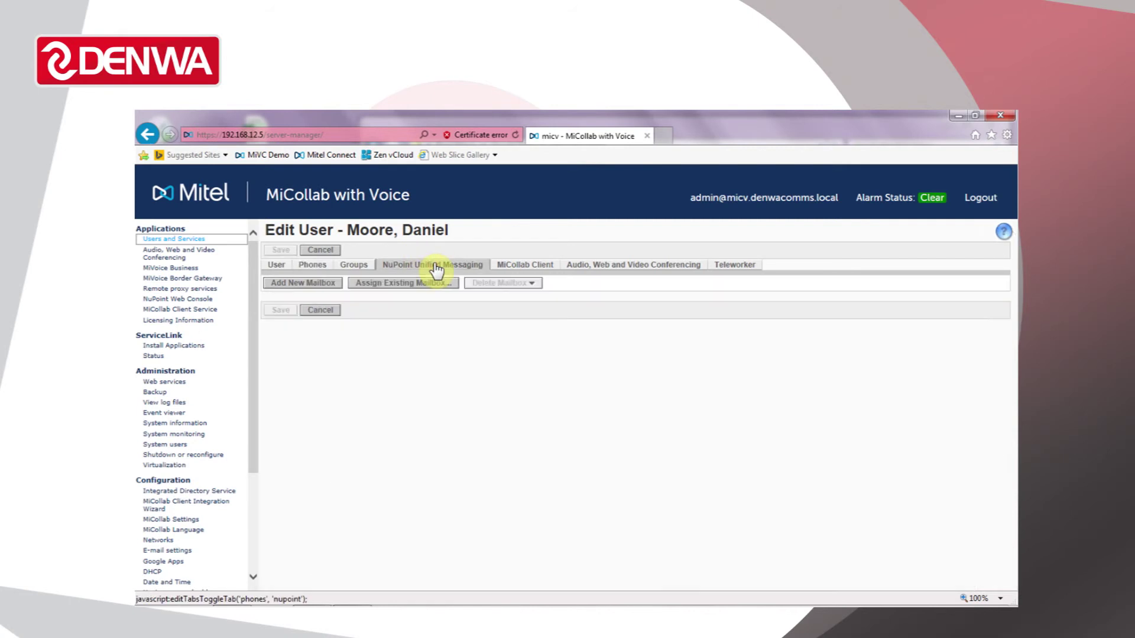
left_click(324, 285)
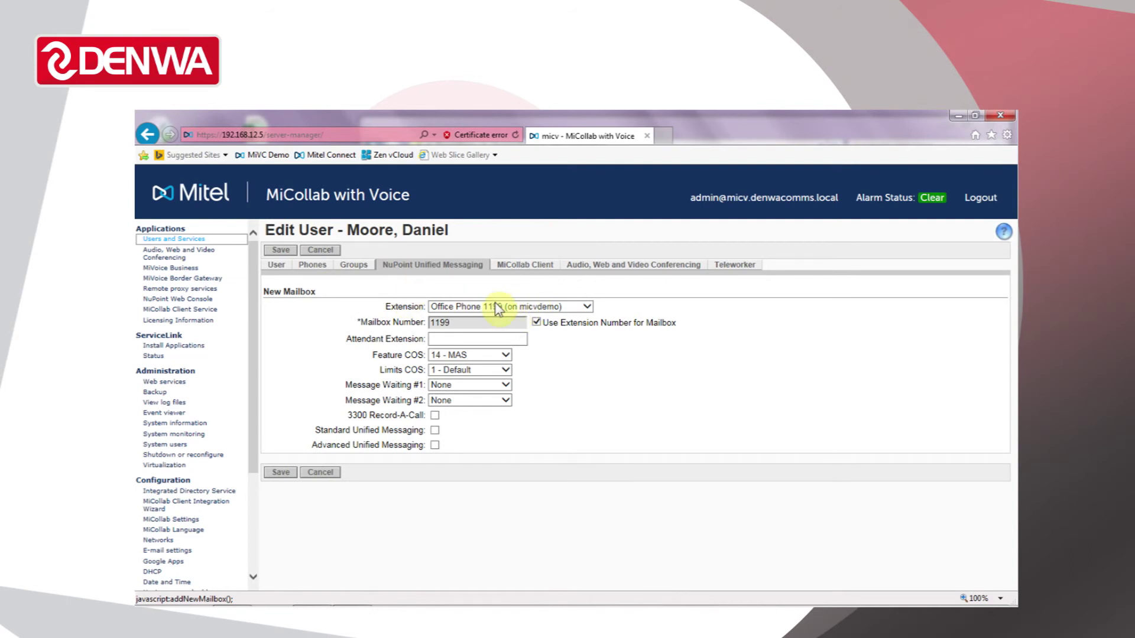
left_click(496, 306)
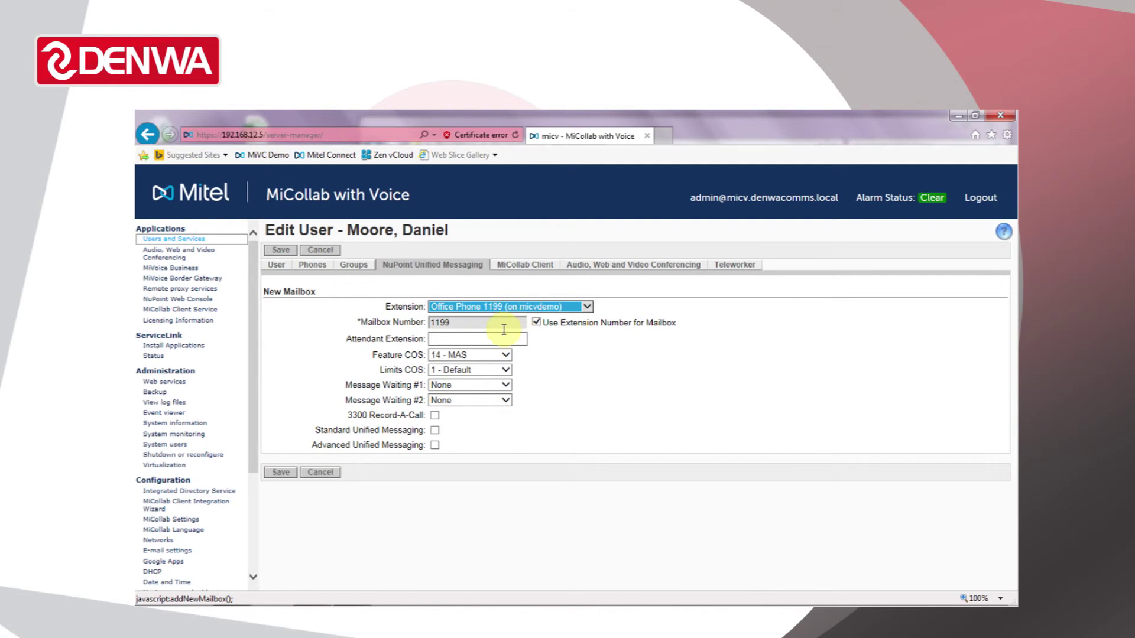
left_click(434, 431)
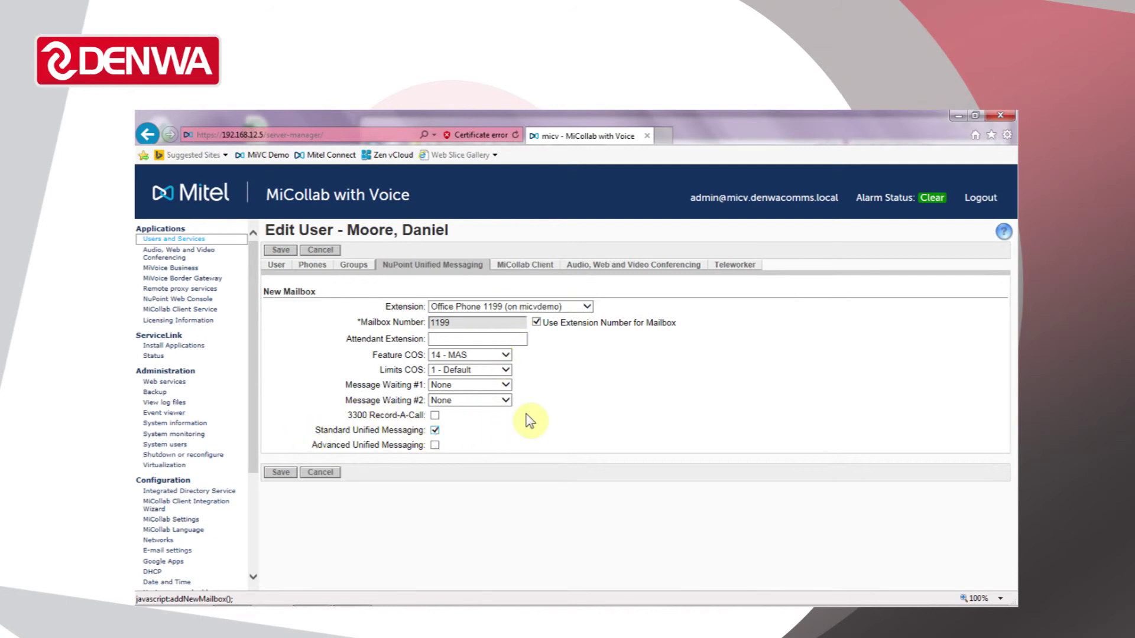
left_click(288, 474)
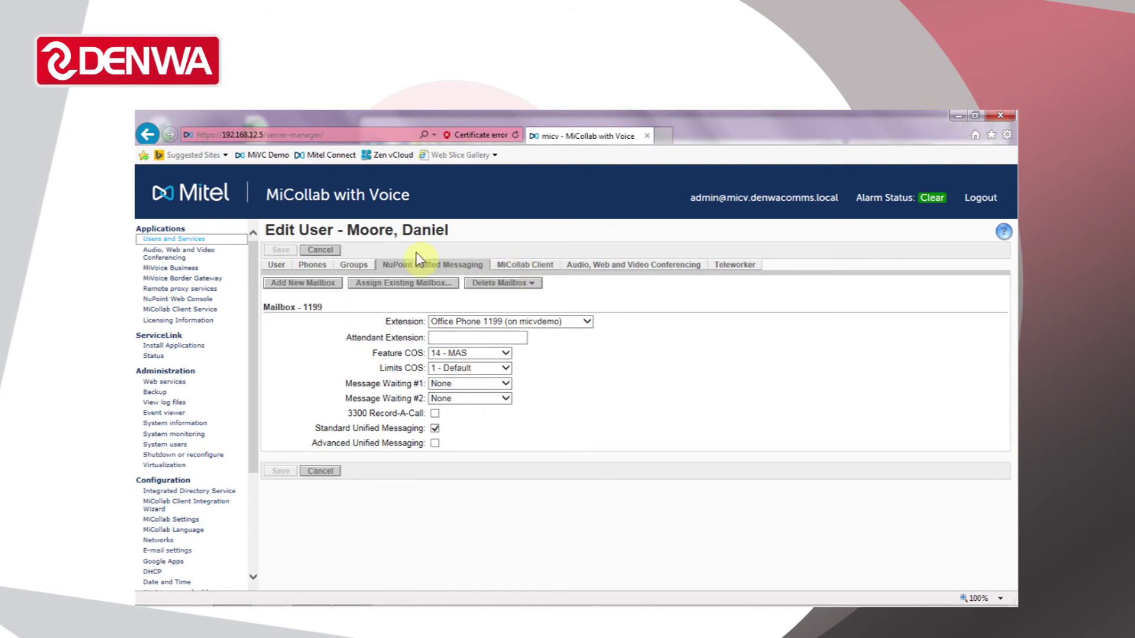
- Set the MiCollab Client feature profile to UCC (V3.0) Premium and save
left_click(545, 270)
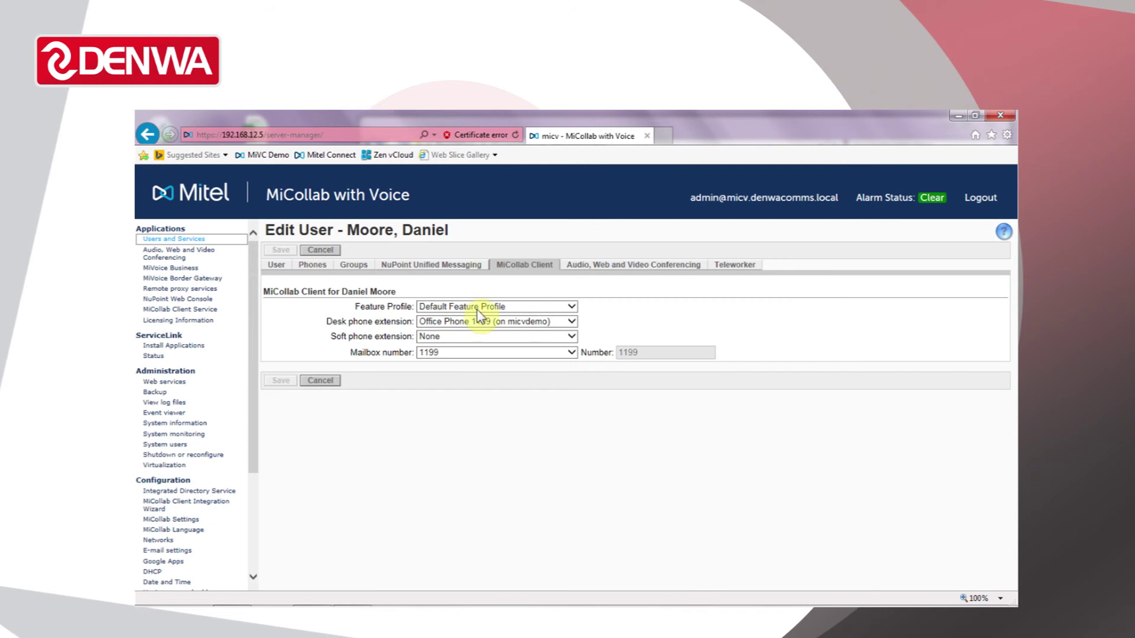
left_click(571, 306)
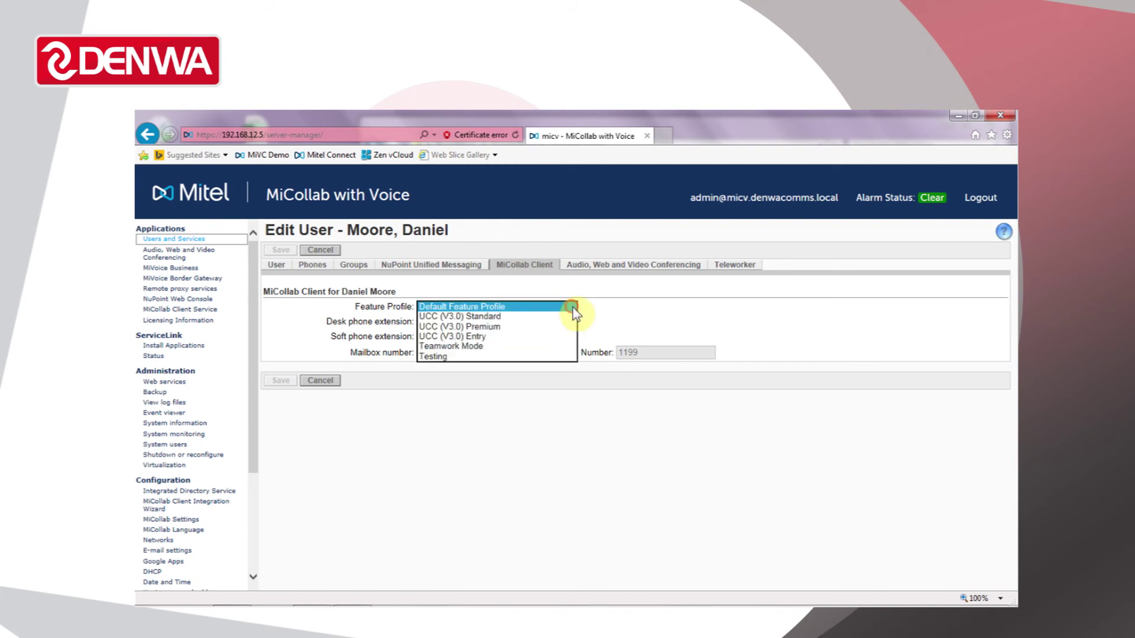
left_click(499, 327)
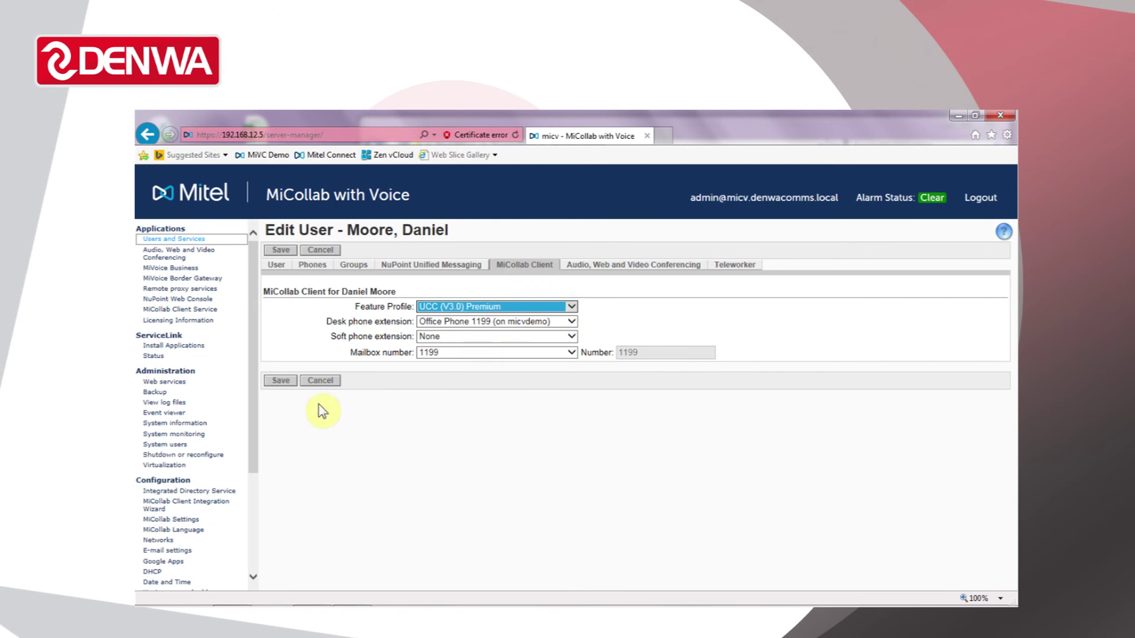
left_click(289, 384)
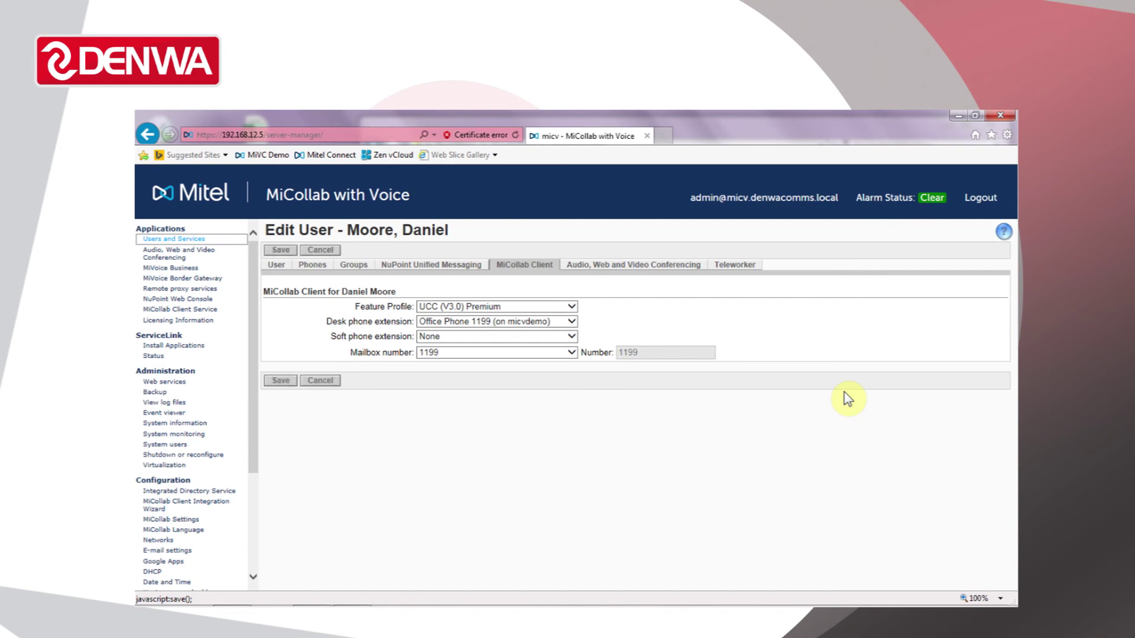
- Leave Edit User to see the new user at 1199 in Users and Services
left_click(325, 251)
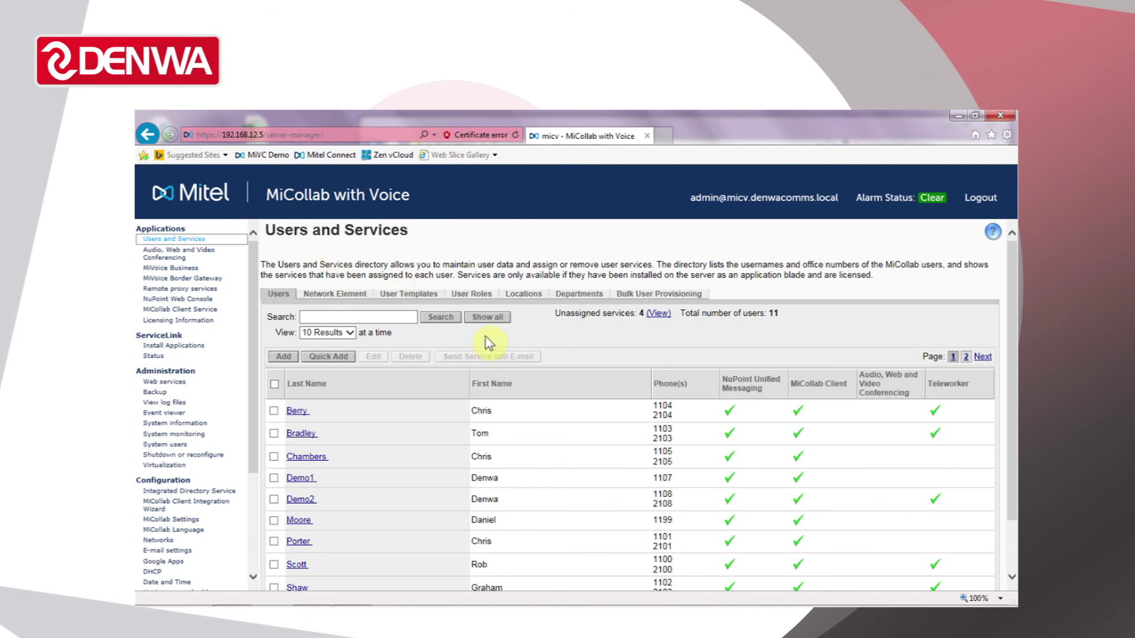